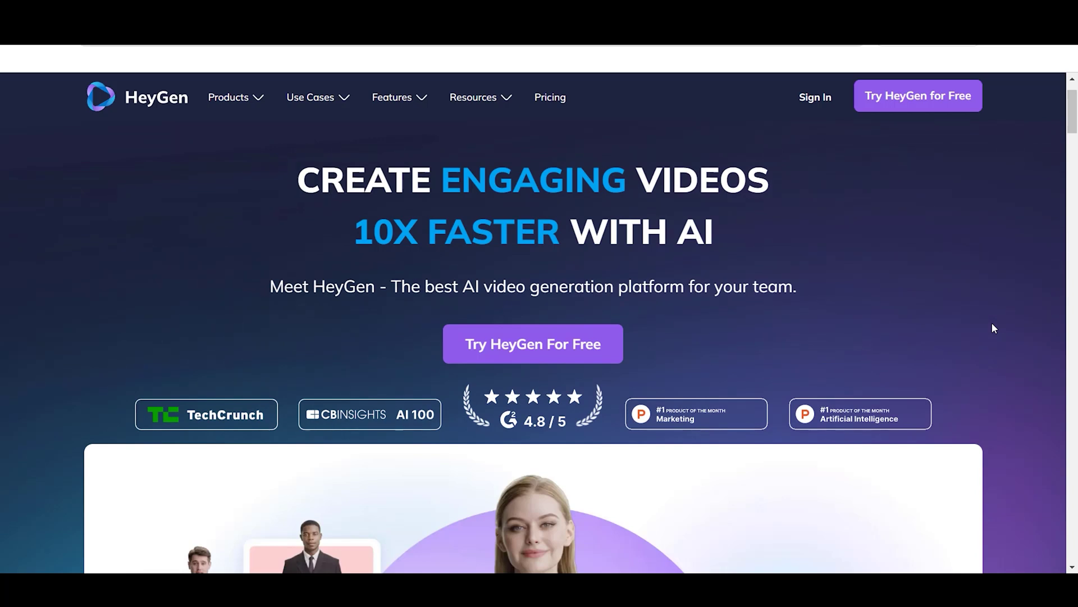
- Scroll through the HeyGen marketing landing page
scroll(992, 323, down, 15)
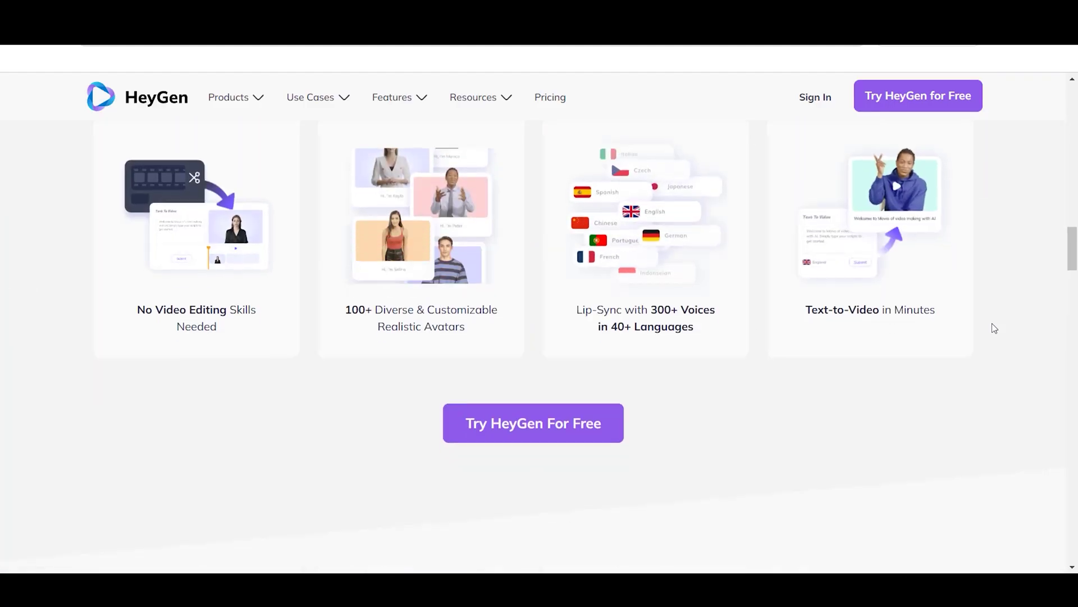
scroll(992, 323, up, 2)
scroll(991, 323, down, 9)
scroll(994, 328, down, 20)
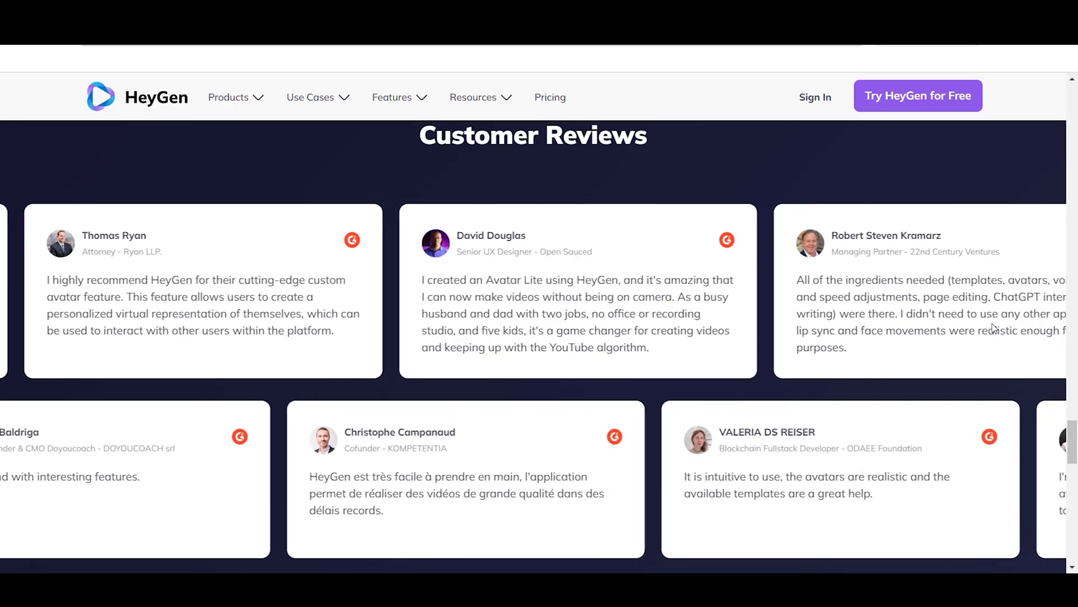
scroll(993, 329, down, 20)
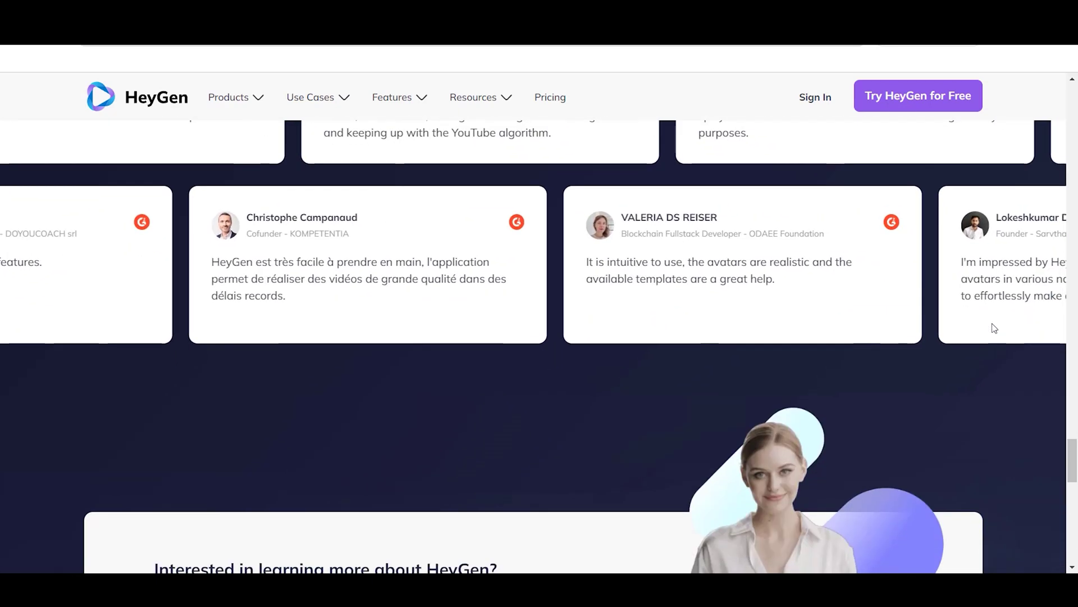
scroll(993, 329, up, 9)
scroll(993, 326, up, 20)
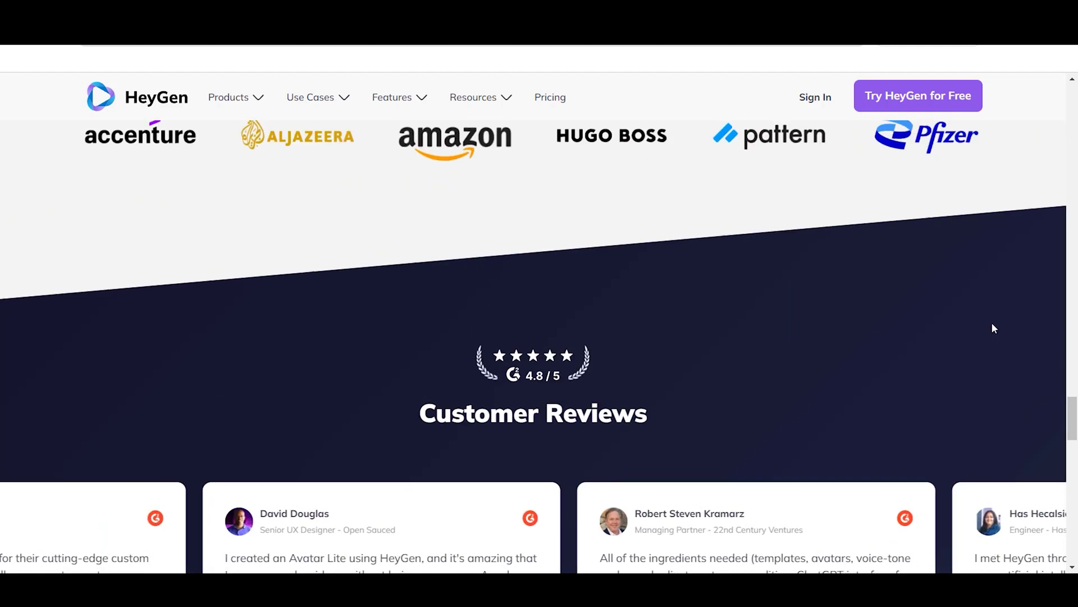
scroll(994, 328, up, 10)
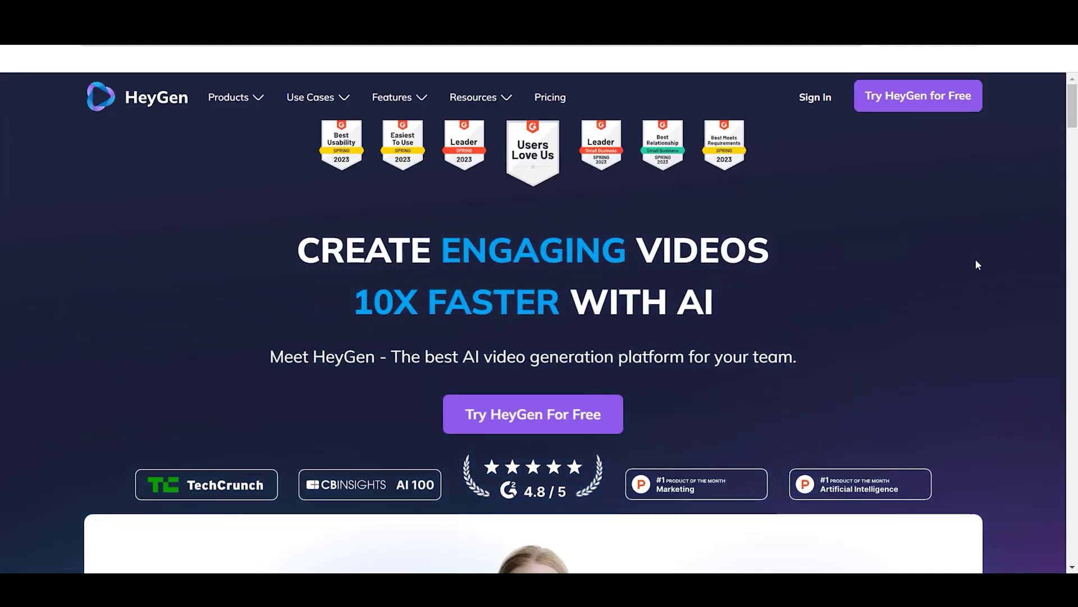
- Sign in through Try HeyGen for Free and browse the Home dashboard tutorials
click(941, 110)
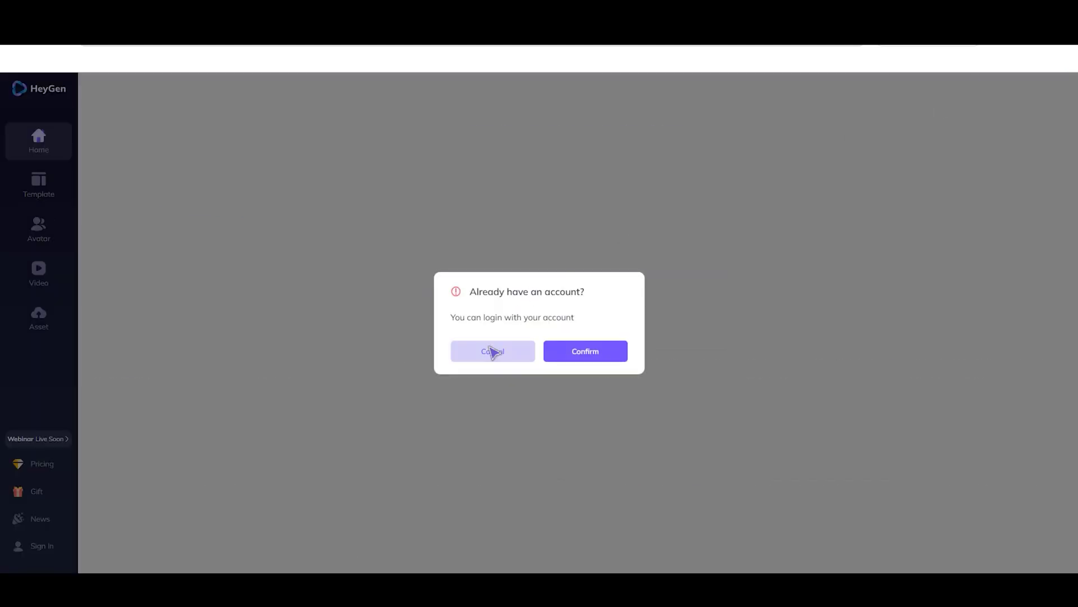
click(493, 351)
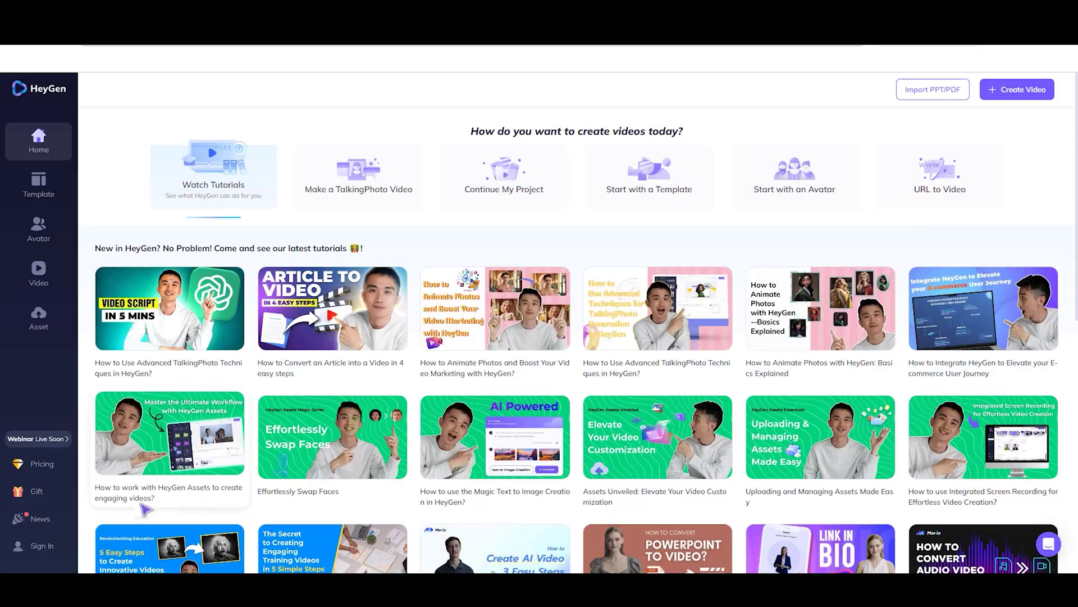
click(44, 546)
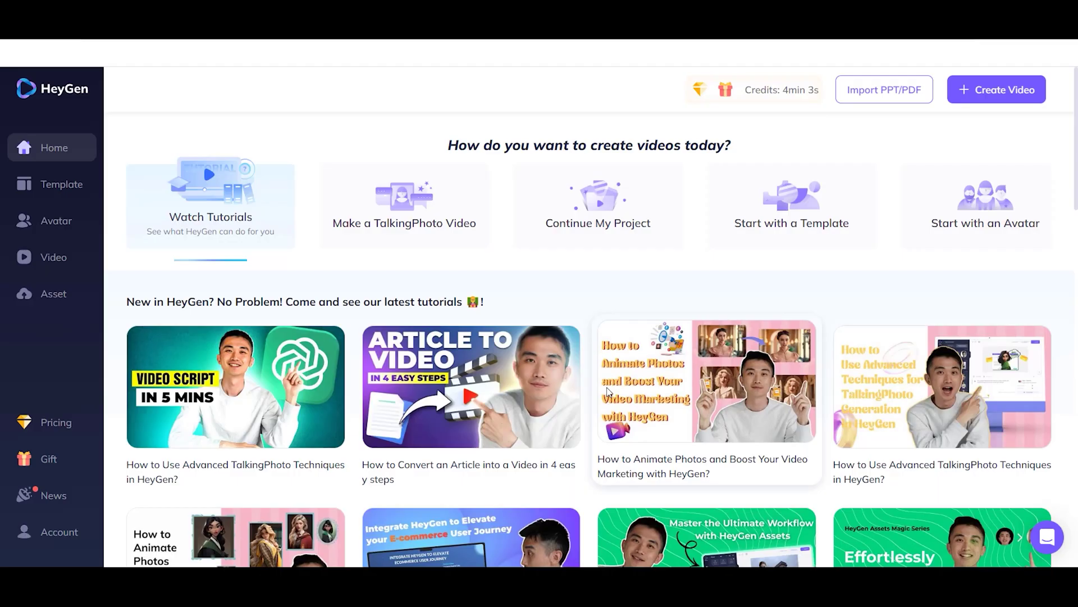
scroll(421, 307, down, 5)
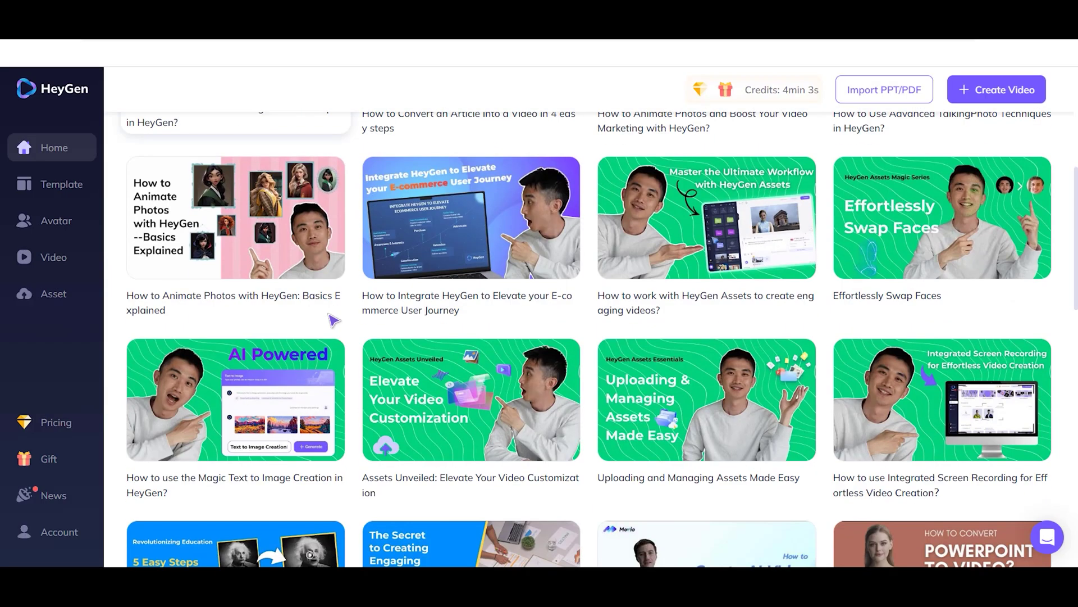
scroll(332, 326, down, 4)
scroll(337, 281, up, 9)
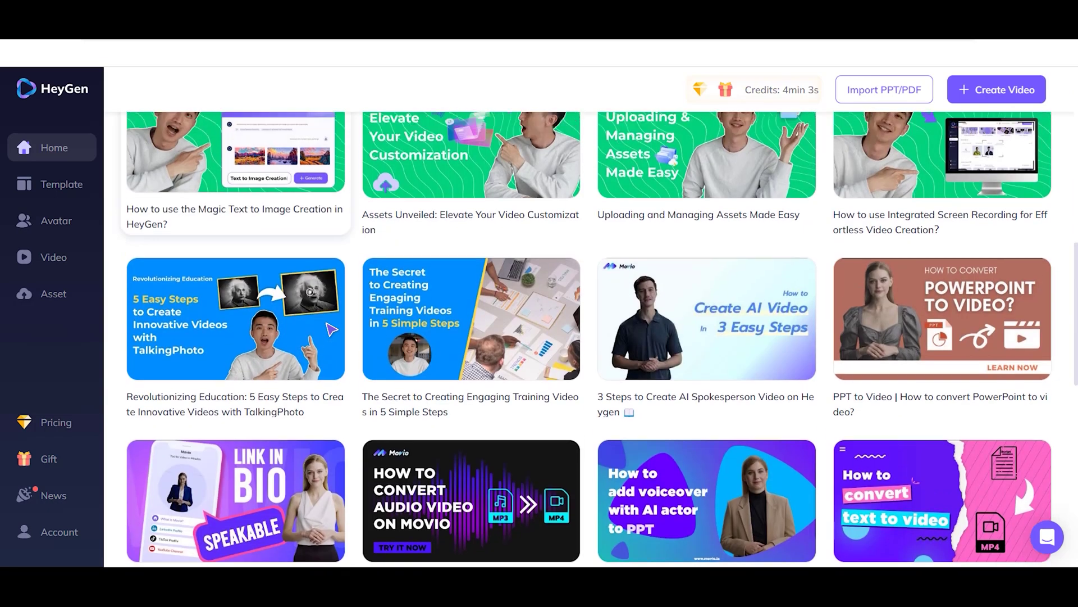
- Upload the second portrait image as a new TalkingPhoto from the Avatar page
click(51, 223)
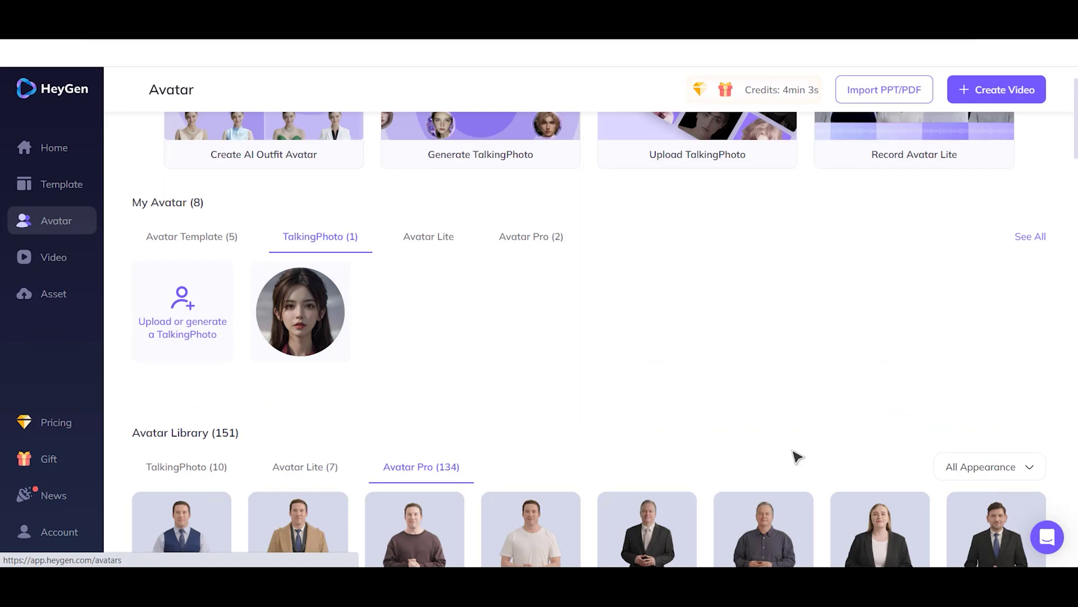
scroll(803, 455, up, 2)
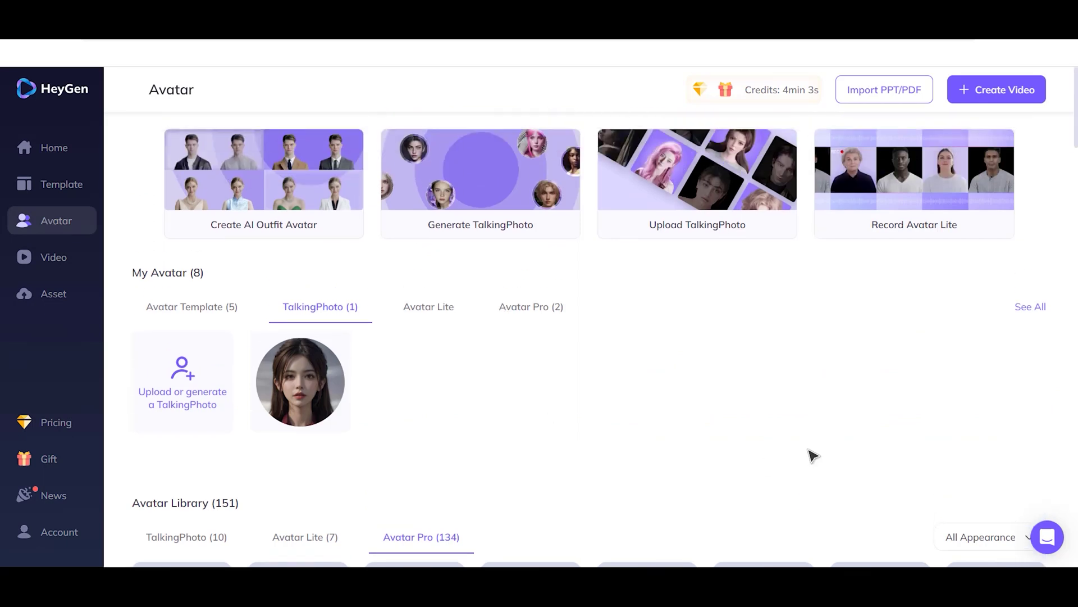
click(707, 174)
click(348, 232)
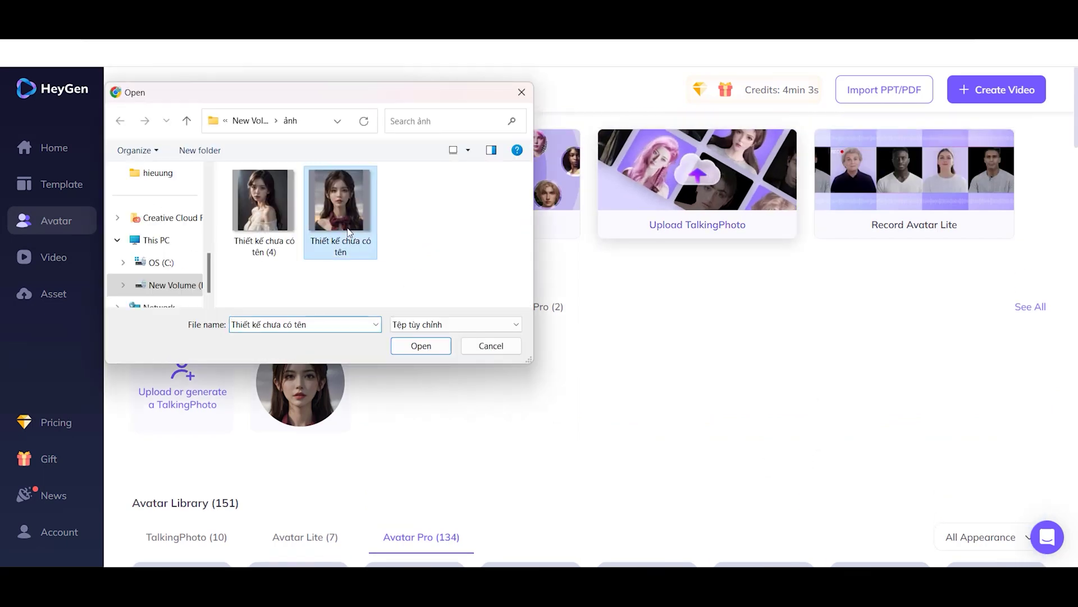
click(290, 227)
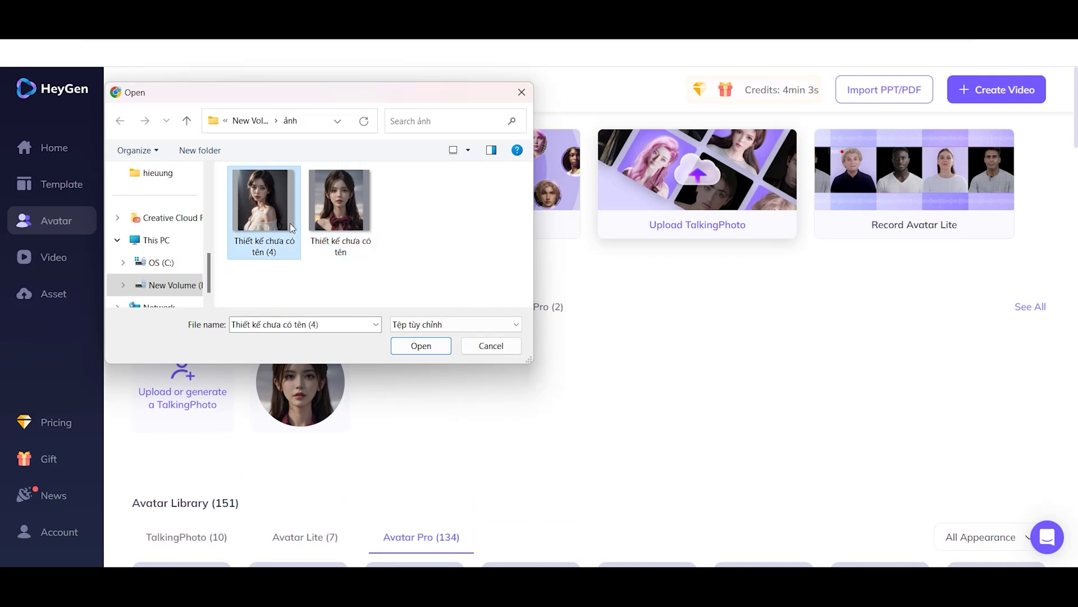
click(343, 224)
click(421, 346)
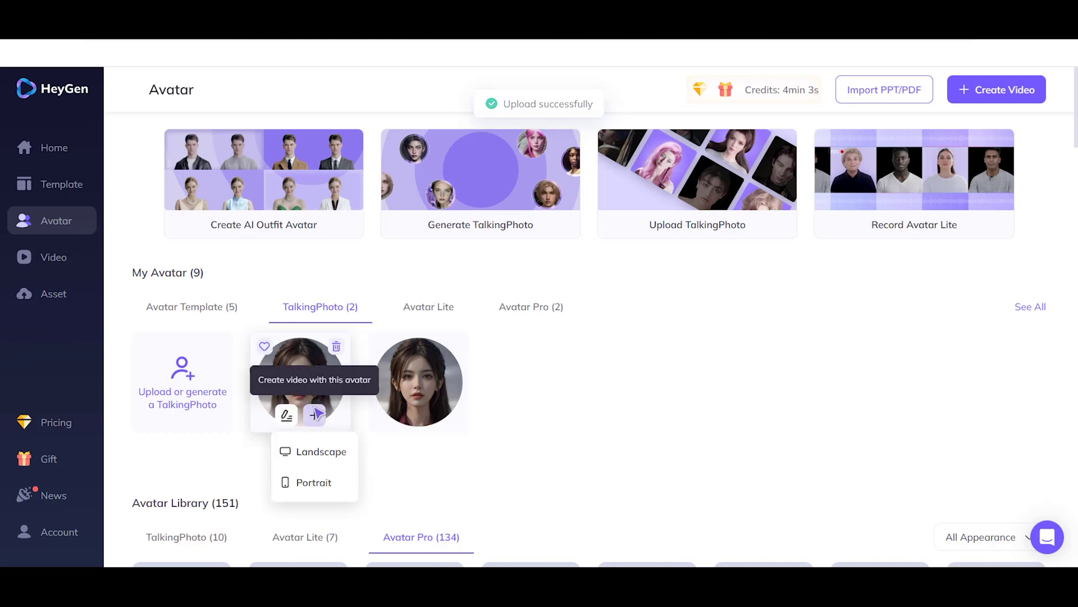
- Create an avatar template from the new TalkingPhoto, comparing Original and Square but keeping Circle view
click(285, 365)
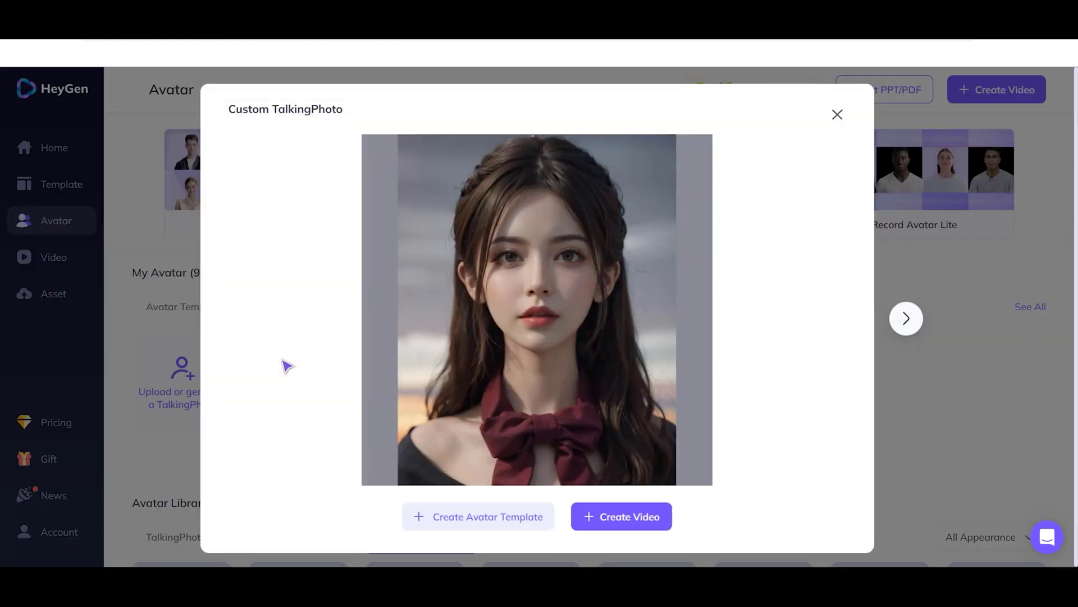
click(527, 524)
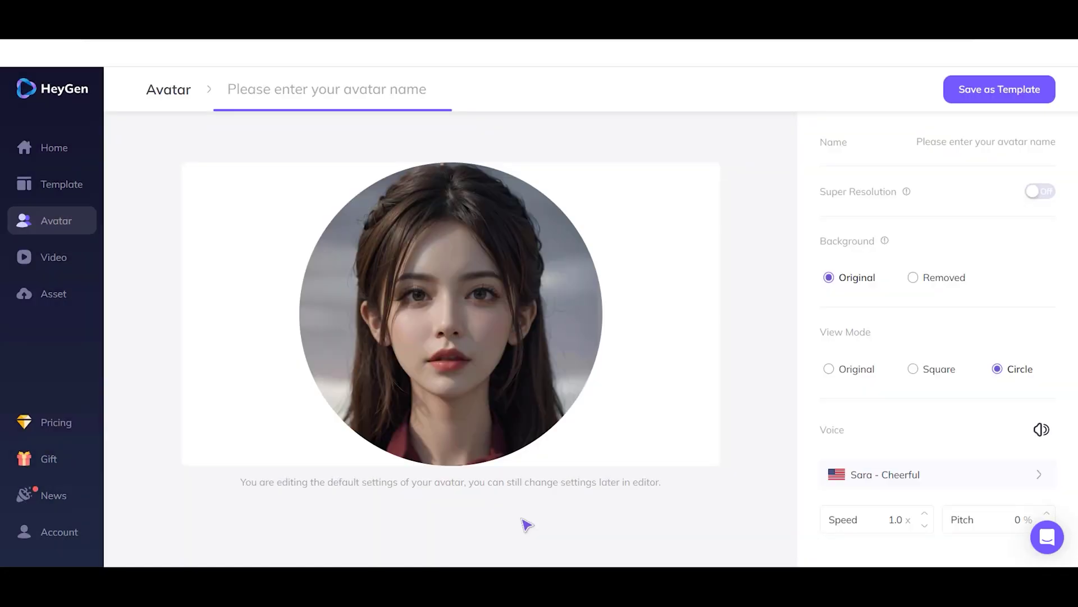
click(828, 370)
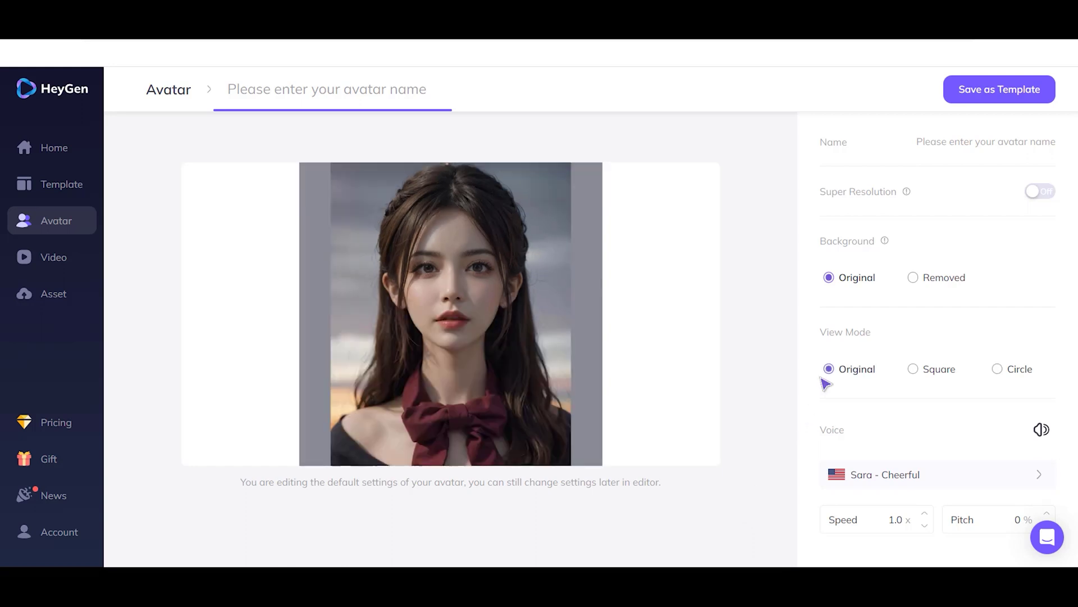
click(914, 371)
click(998, 371)
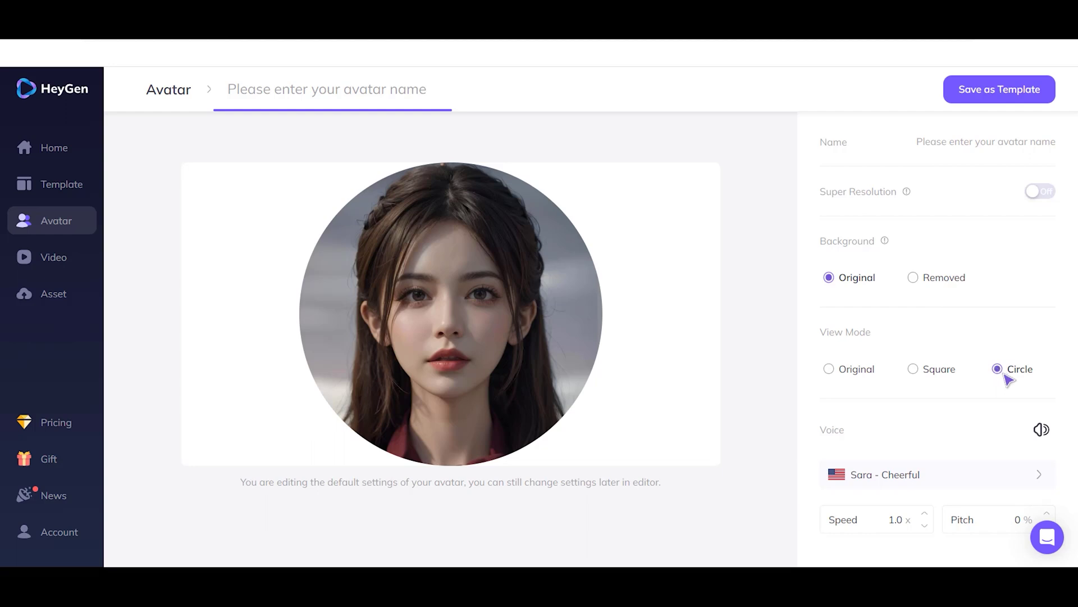
- Pick the female Belle - Natural voice, turn Super Resolution on, and save as a template
click(925, 481)
scroll(477, 402, down, 7)
scroll(747, 409, down, 20)
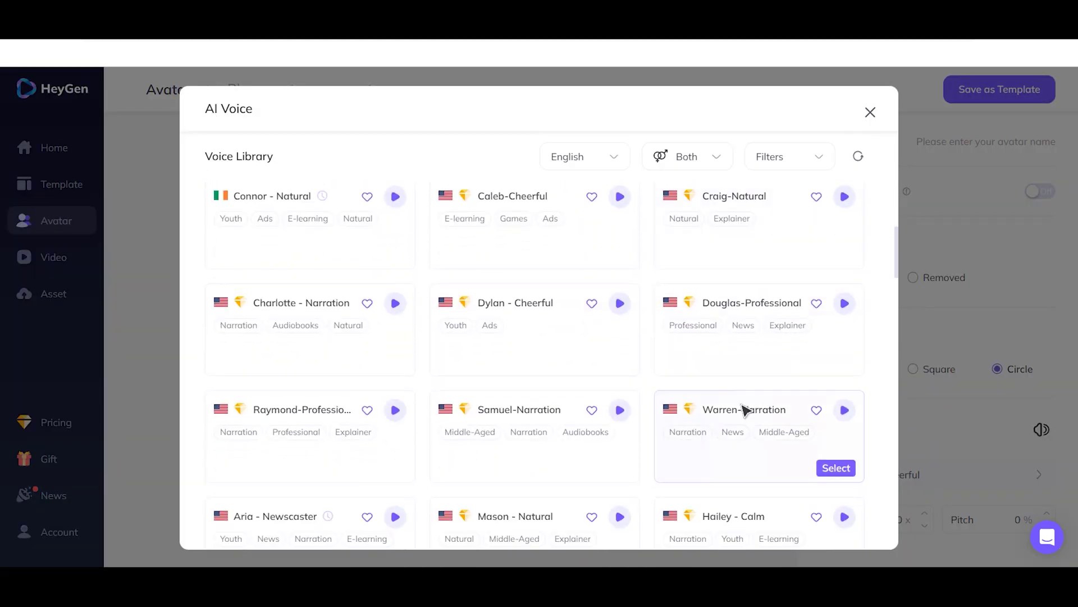
scroll(622, 424, up, 5)
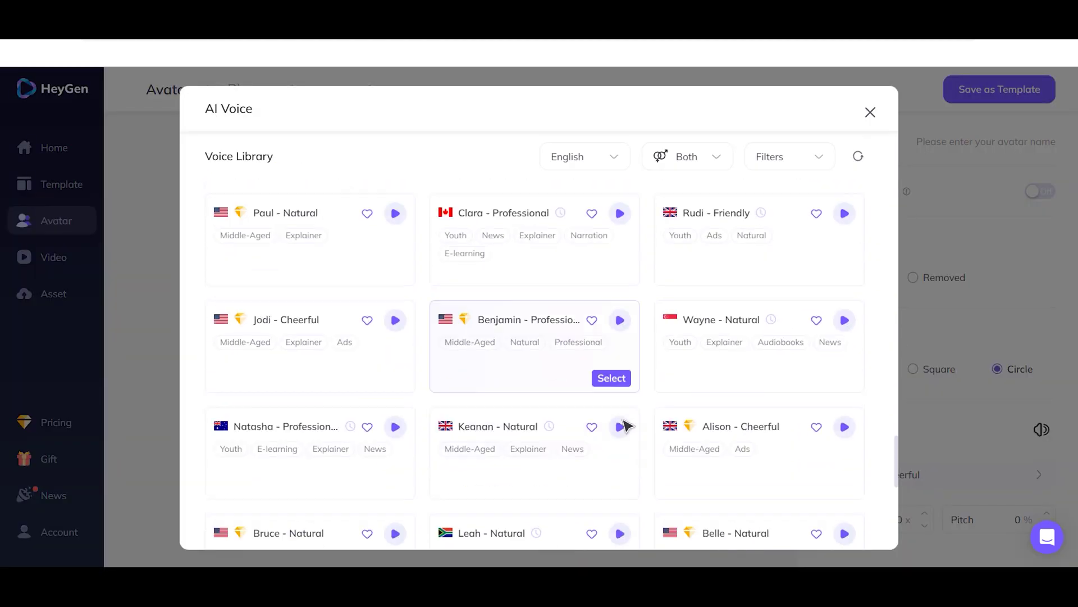
scroll(650, 436, down, 3)
scroll(500, 450, up, 8)
click(649, 163)
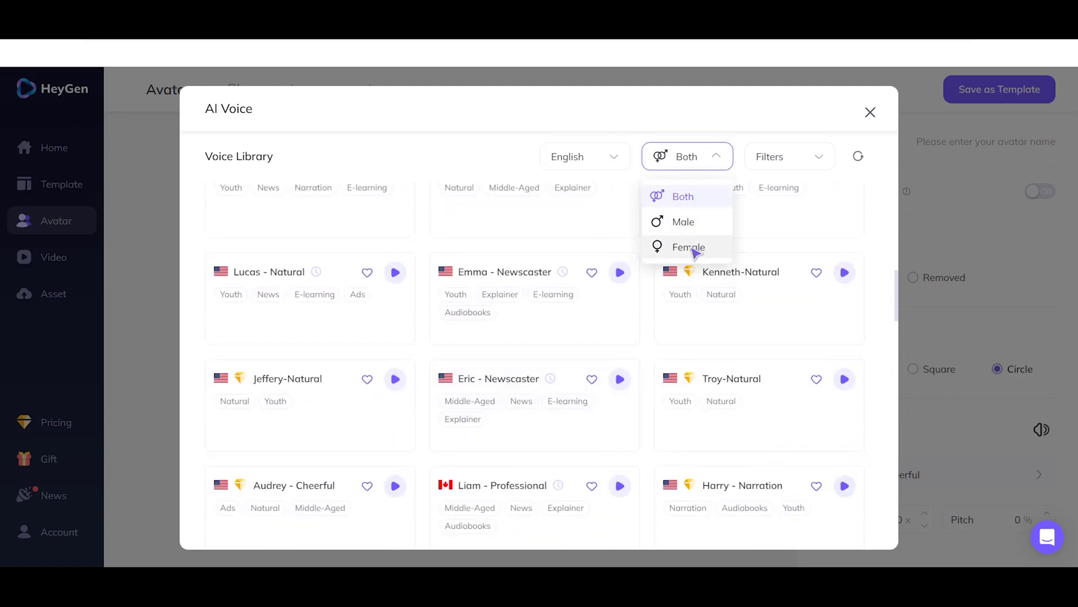
click(691, 246)
scroll(749, 386, down, 10)
click(749, 388)
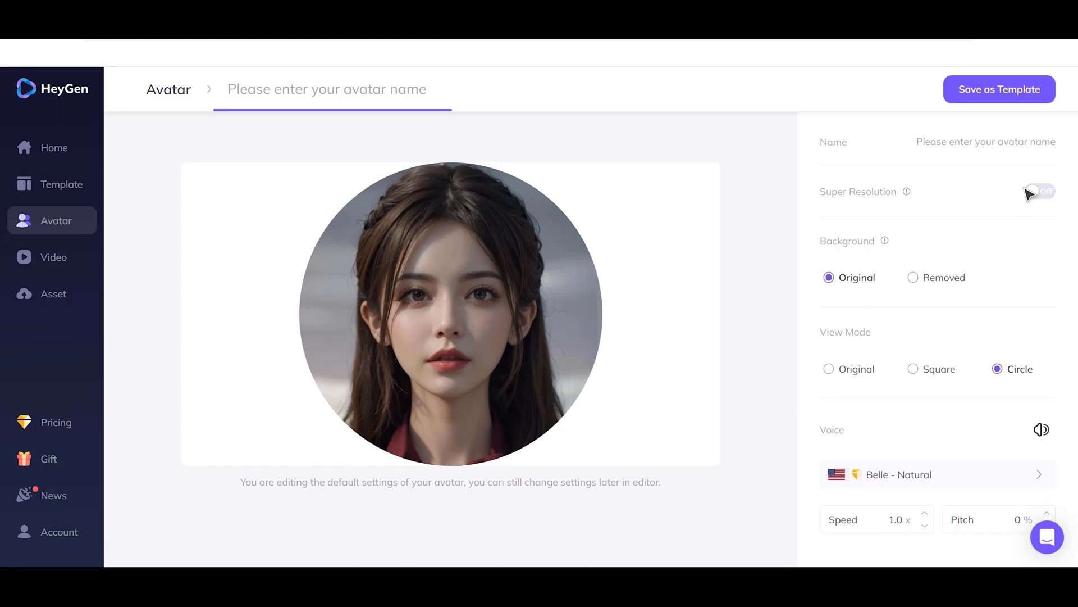
click(1052, 195)
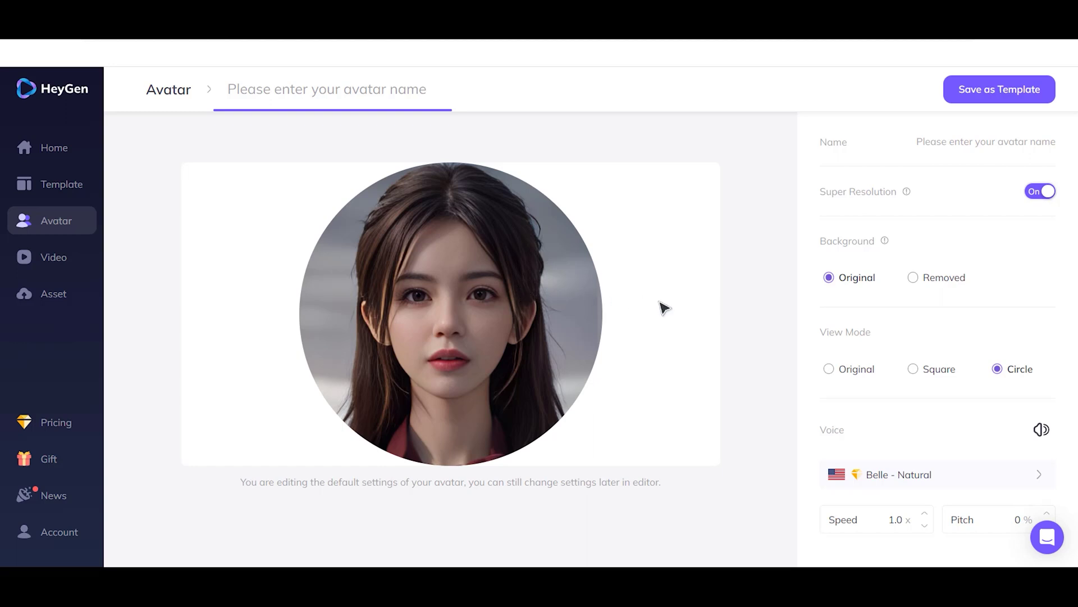
click(969, 78)
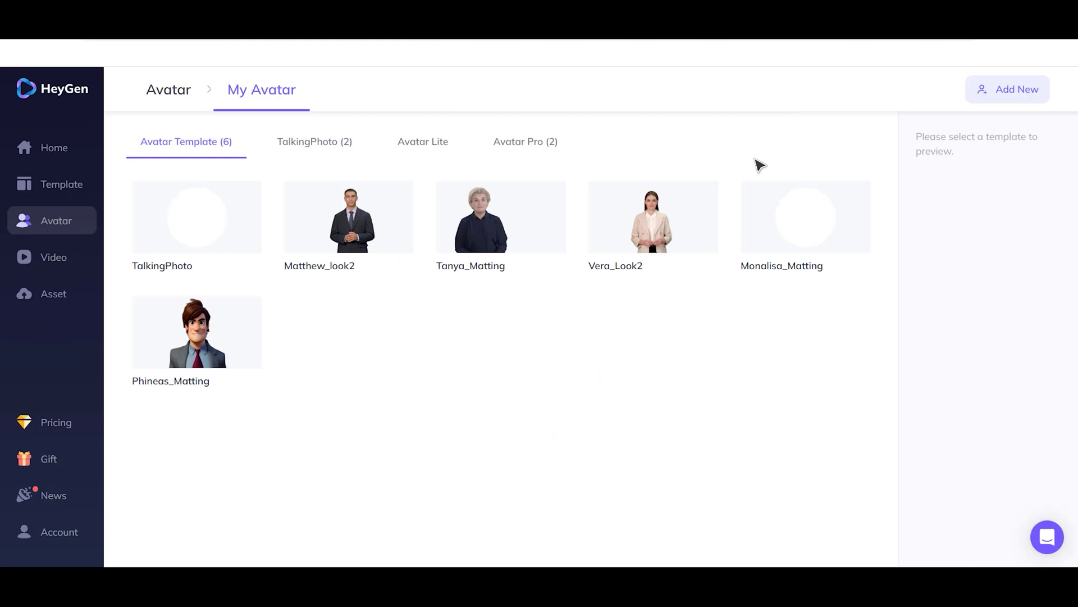
- Start a landscape video from the template, moving and enlarging the circular avatar at lower right
click(222, 189)
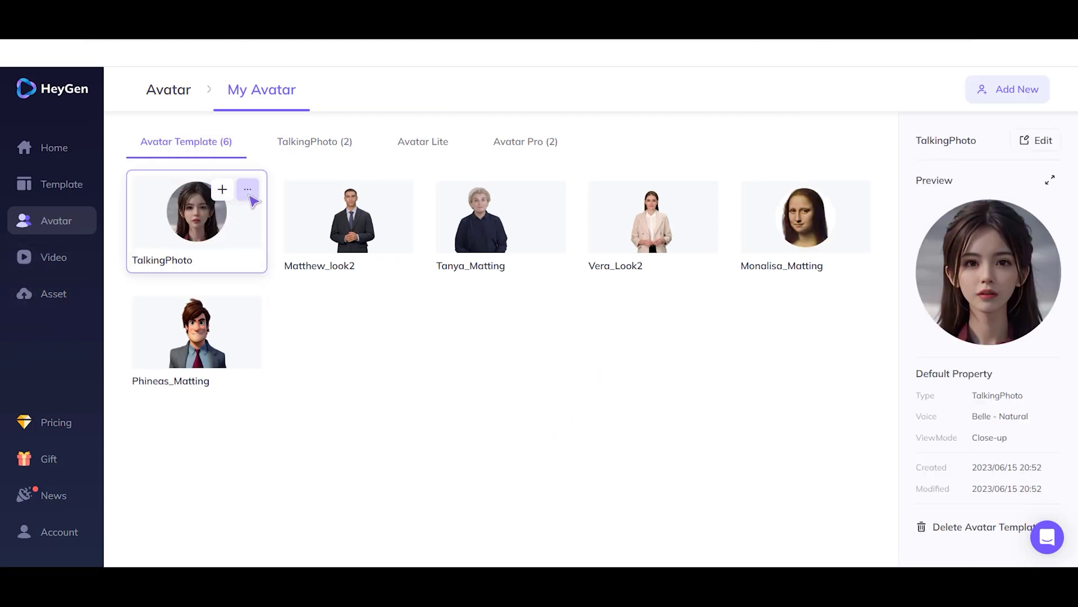
mouse_move(225, 192)
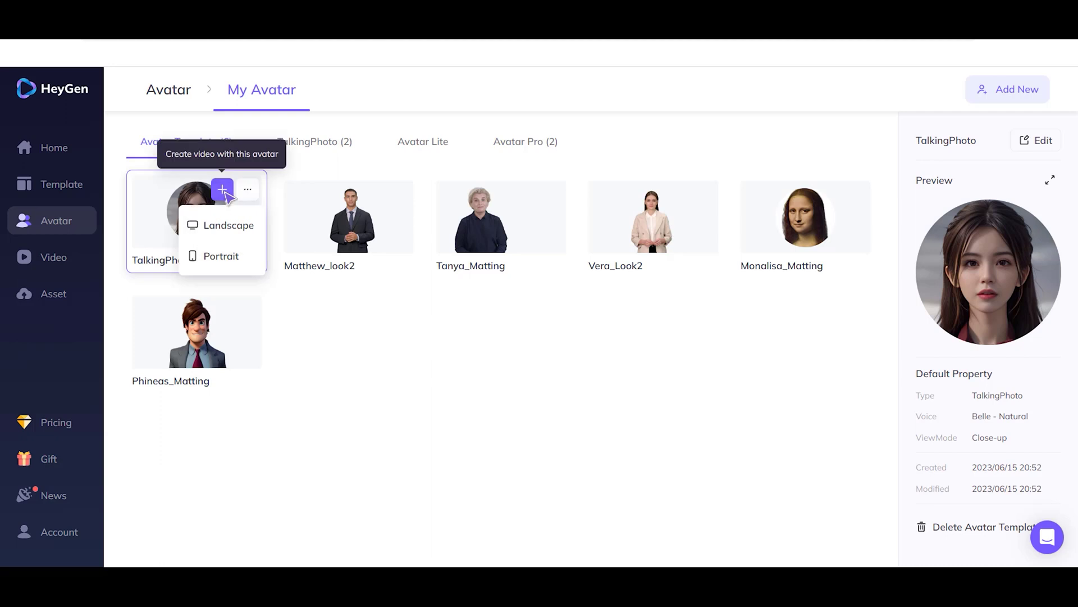
click(212, 227)
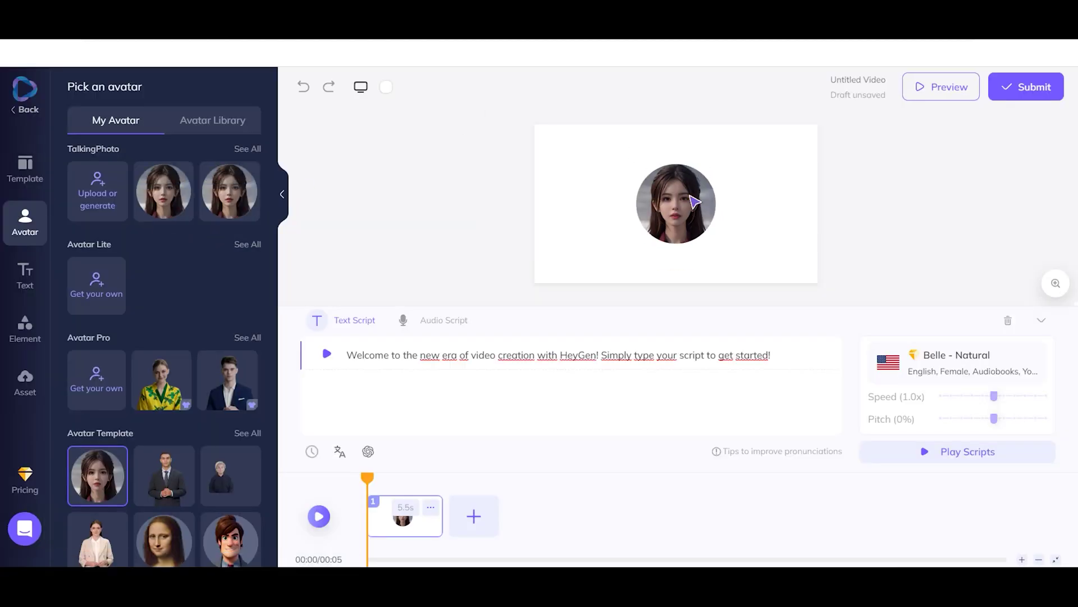
drag(695, 201, 793, 241)
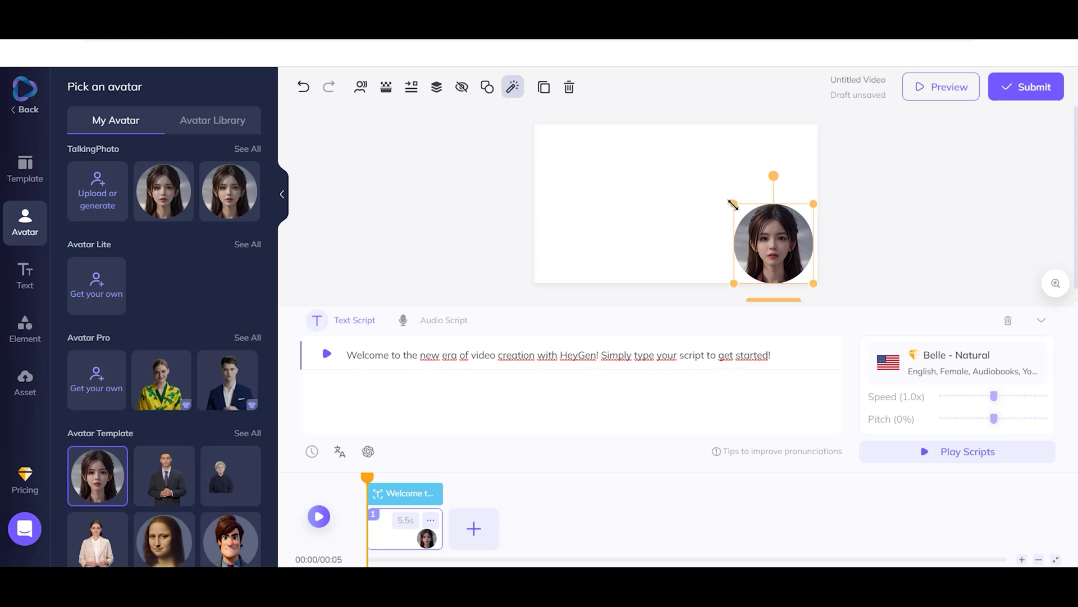
drag(733, 205, 713, 183)
click(738, 345)
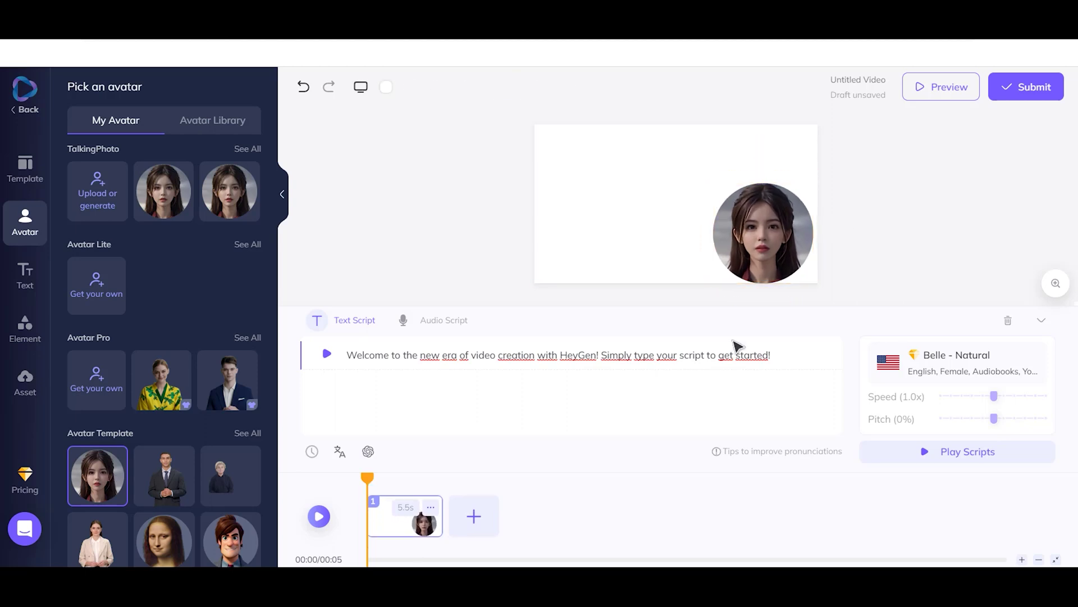
click(24, 328)
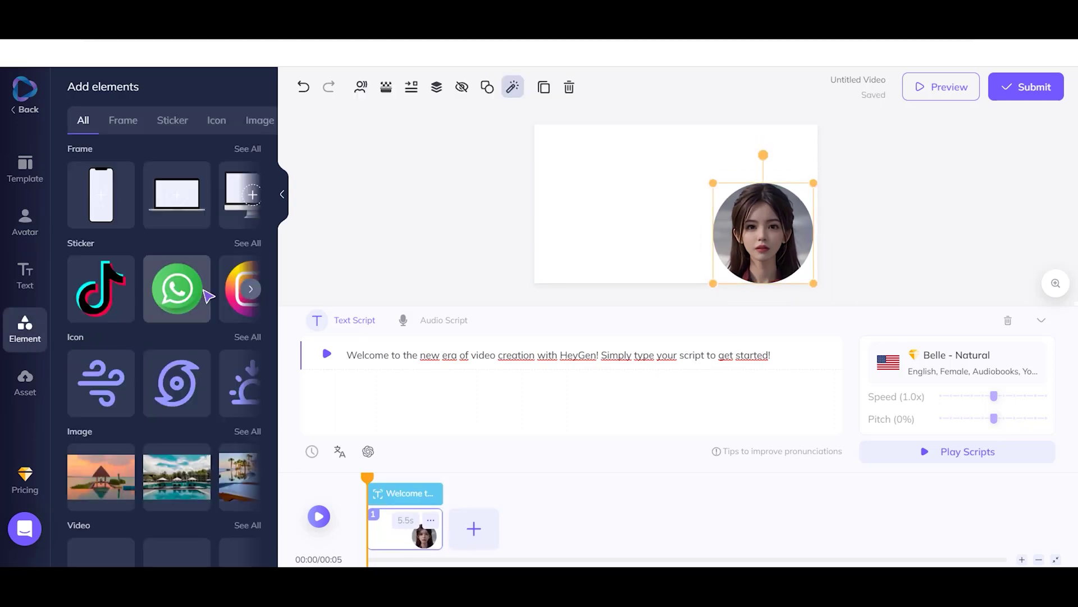
- Add the office interior image, send it behind the avatar, and stretch it across the canvas
click(172, 119)
click(258, 119)
scroll(146, 386, down, 5)
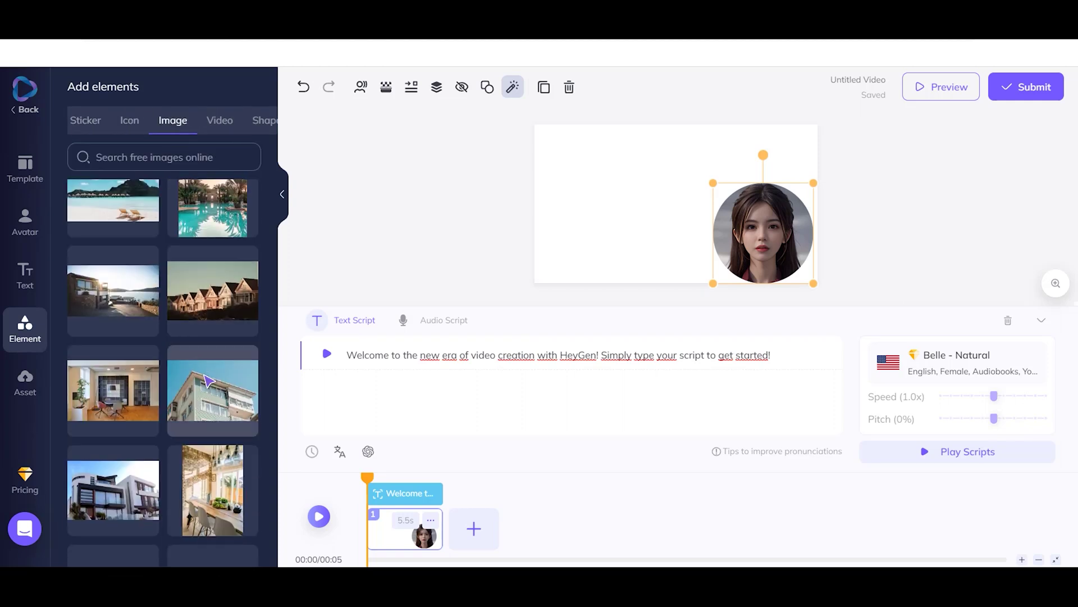
scroll(146, 387, down, 10)
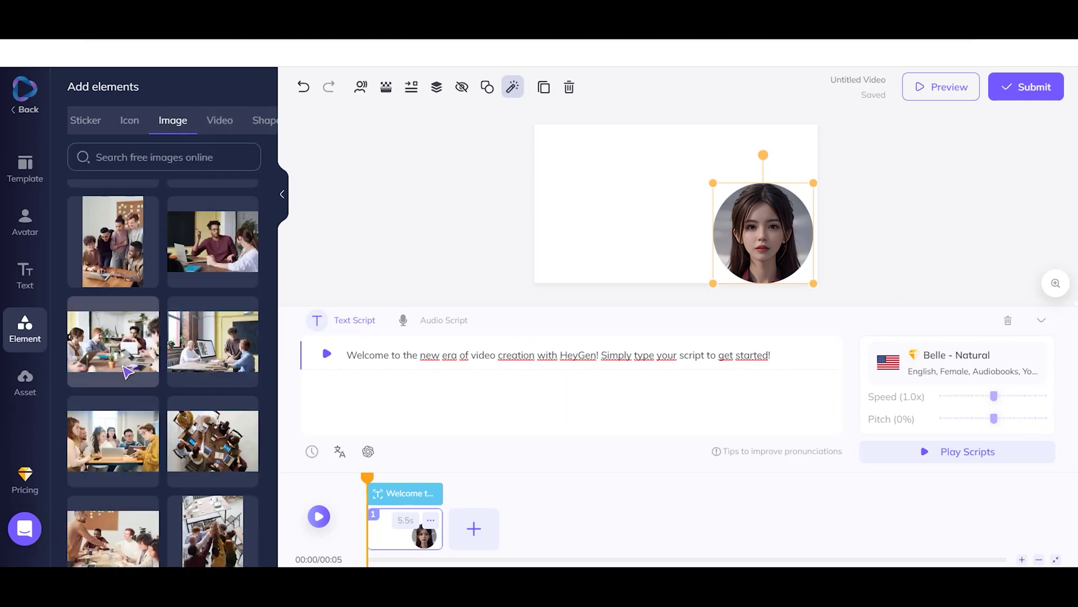
scroll(126, 370, down, 5)
click(213, 310)
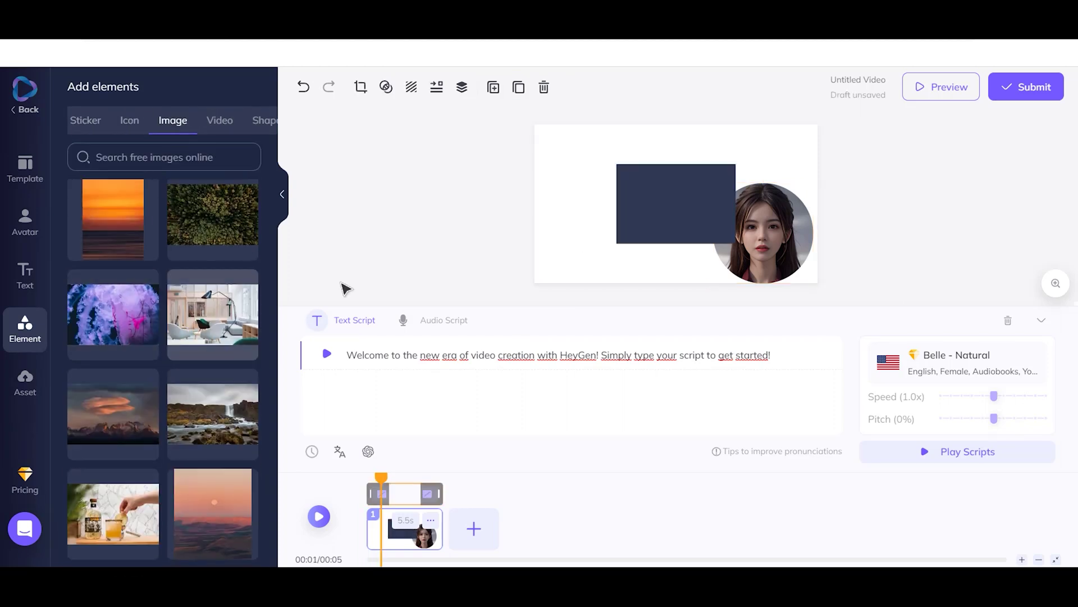
right_click(709, 216)
mouse_move(786, 299)
click(891, 318)
drag(617, 164, 532, 167)
drag(722, 241, 830, 314)
click(719, 420)
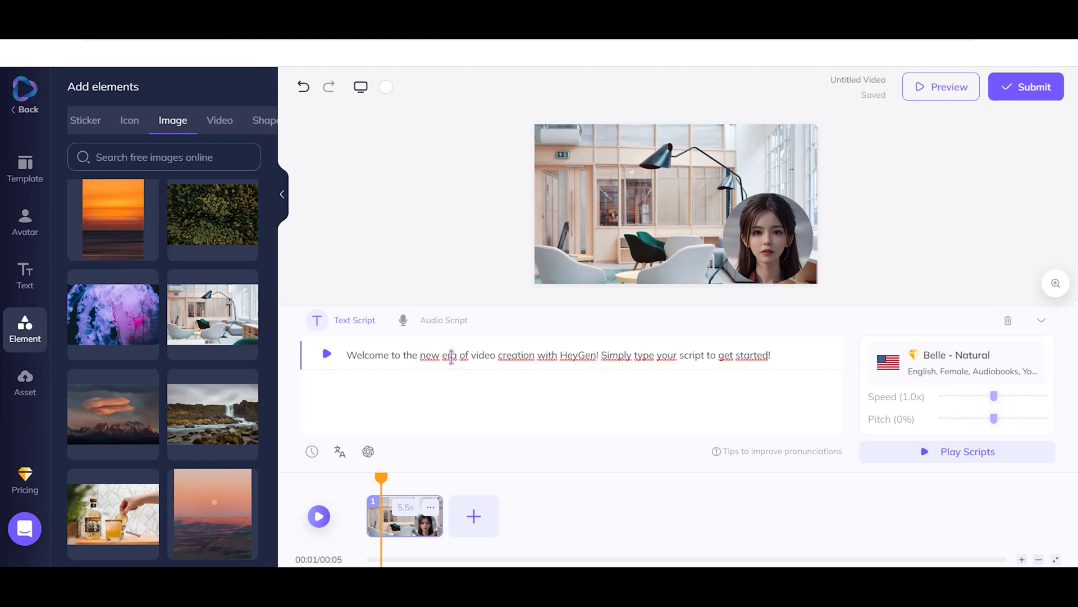
- Clear the script and replace the office image with the full-frame cloud-and-mountain image
drag(451, 356, 354, 371)
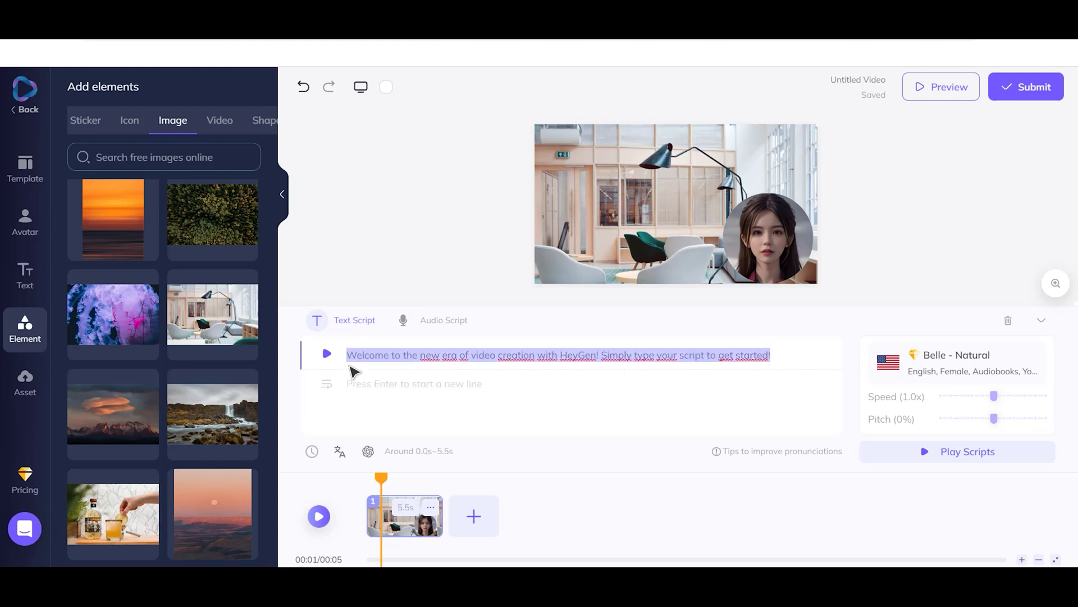
key(BackSpace)
click(616, 231)
key(Delete)
click(112, 413)
right_click(702, 222)
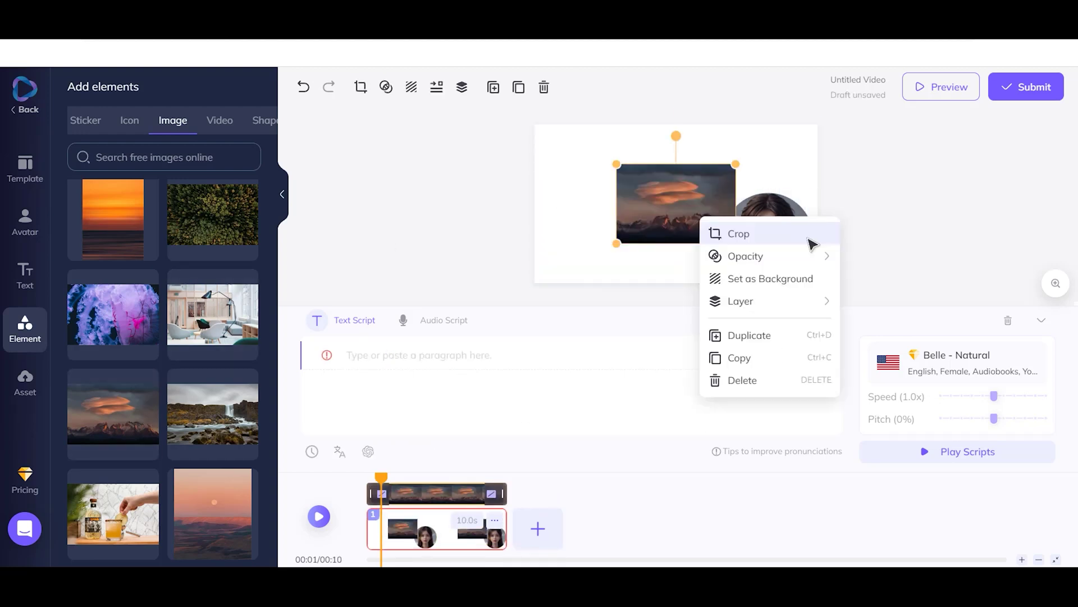
key(Escape)
drag(627, 190, 548, 149)
drag(686, 241, 818, 283)
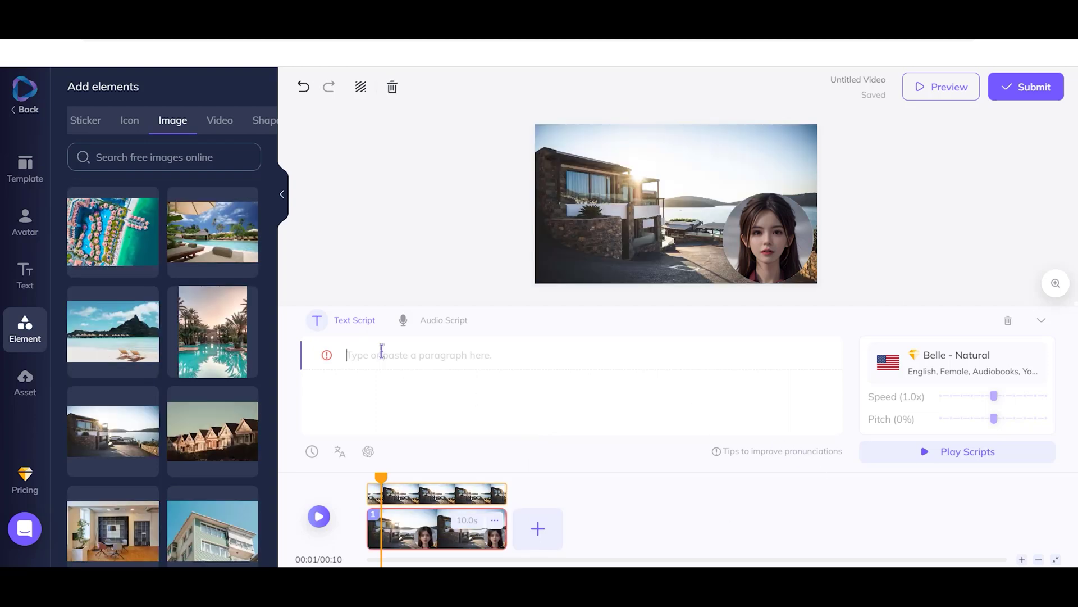
- Paste the script 'Welcome to our resort. Have a nice day', play its voice, and preview the video
text(Welcome to our resort. Have a nice day)
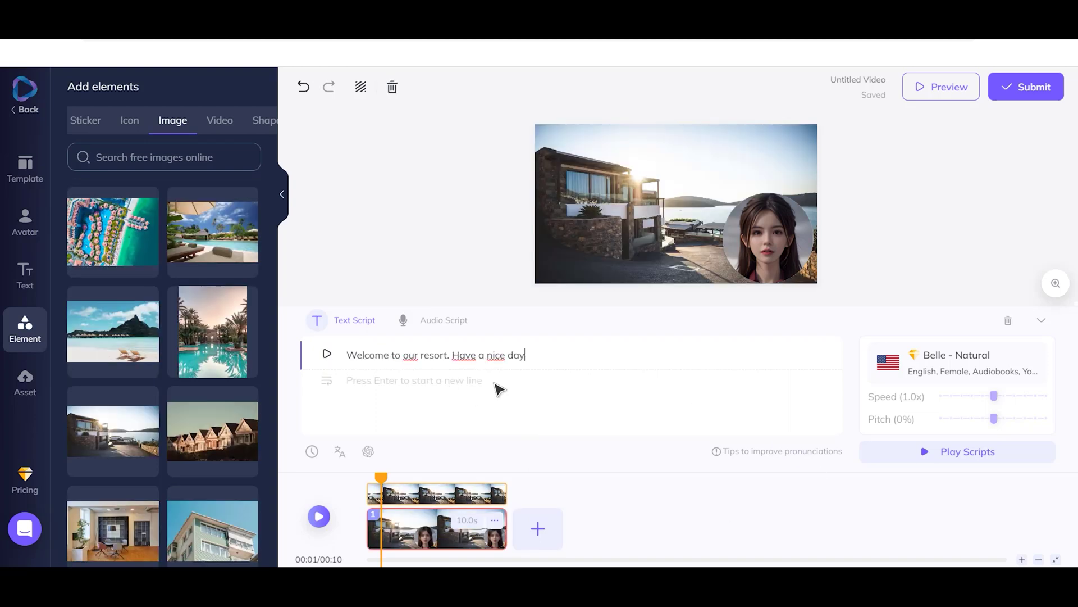
click(924, 460)
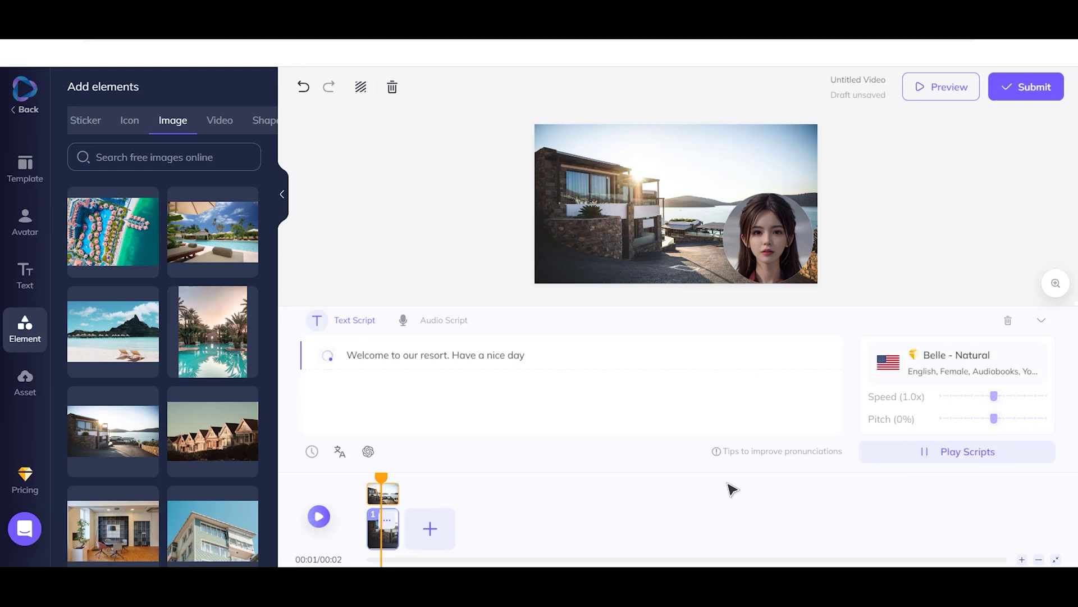
click(922, 87)
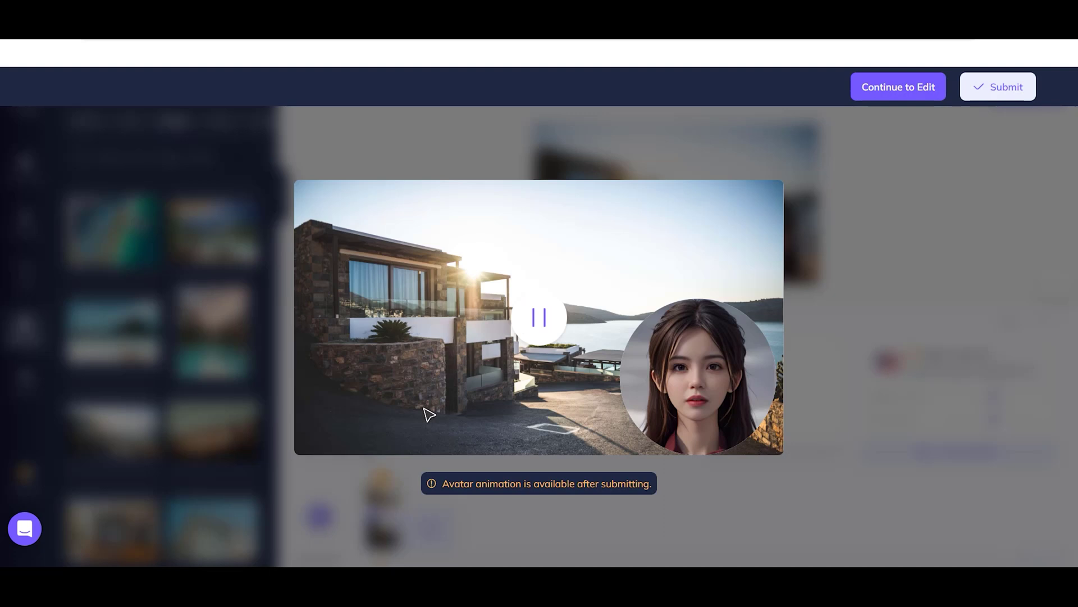
click(543, 324)
click(999, 88)
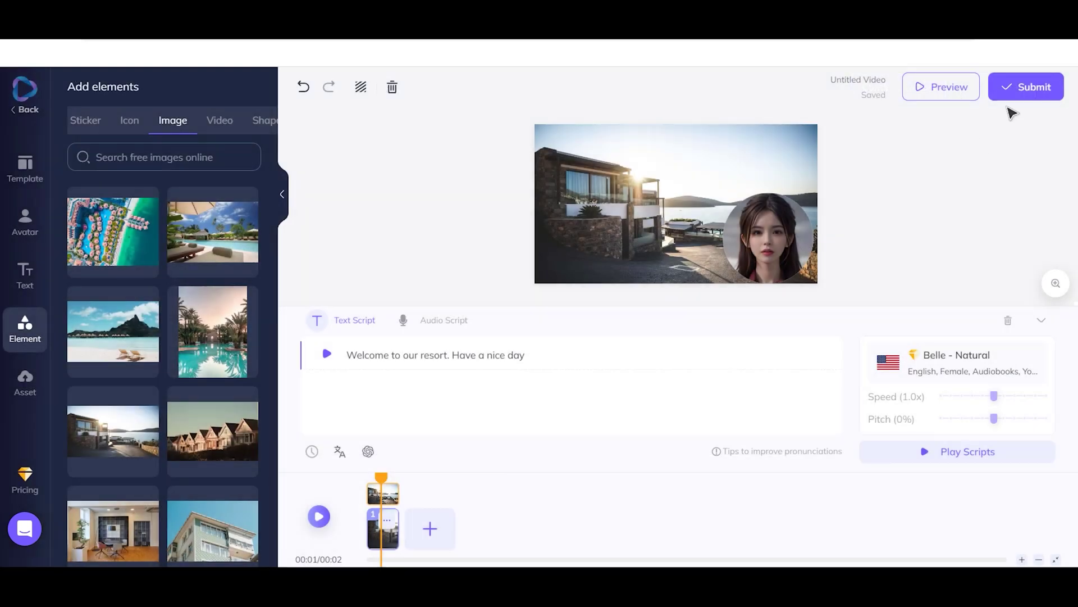
- Submit the resort video and confirm in the Confirm to Submit dialog
click(1021, 91)
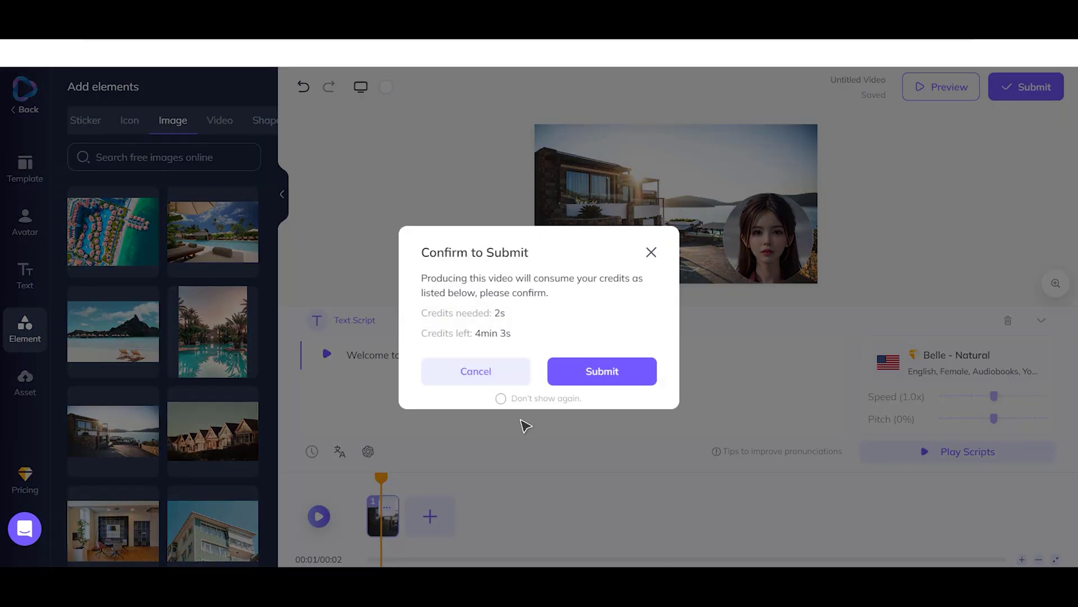
click(614, 371)
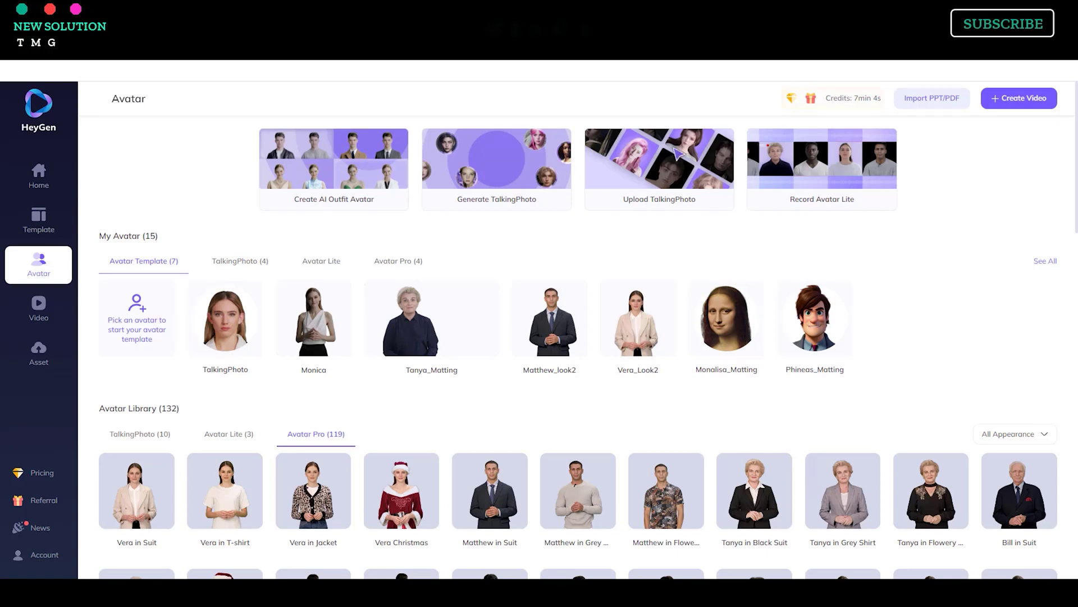
- Open the AI TalkingPhoto generator and refresh the prompt suggestions several times
click(497, 168)
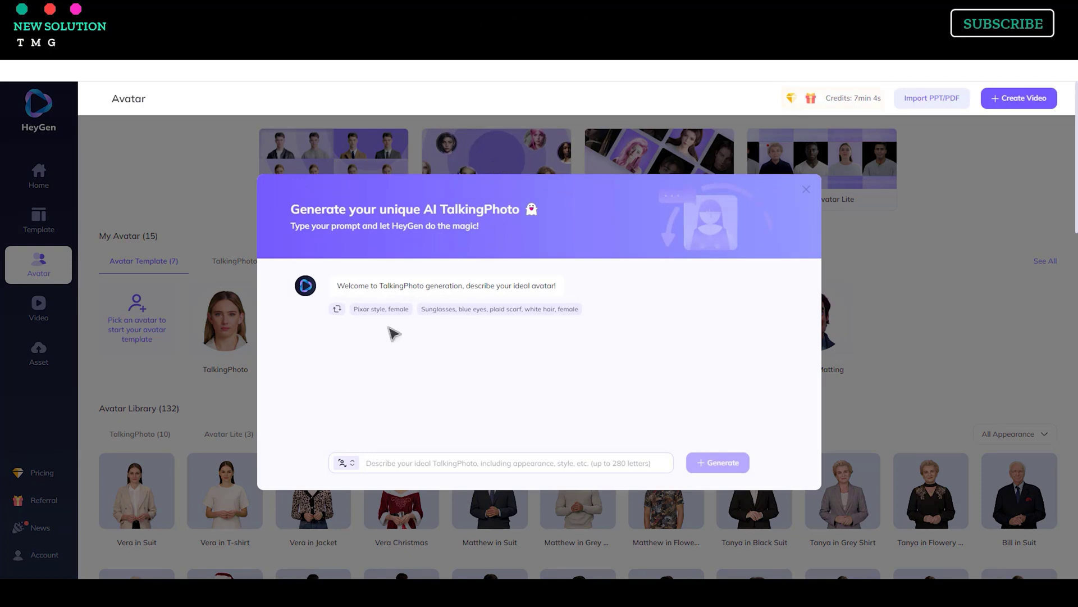
click(337, 309)
click(337, 309)
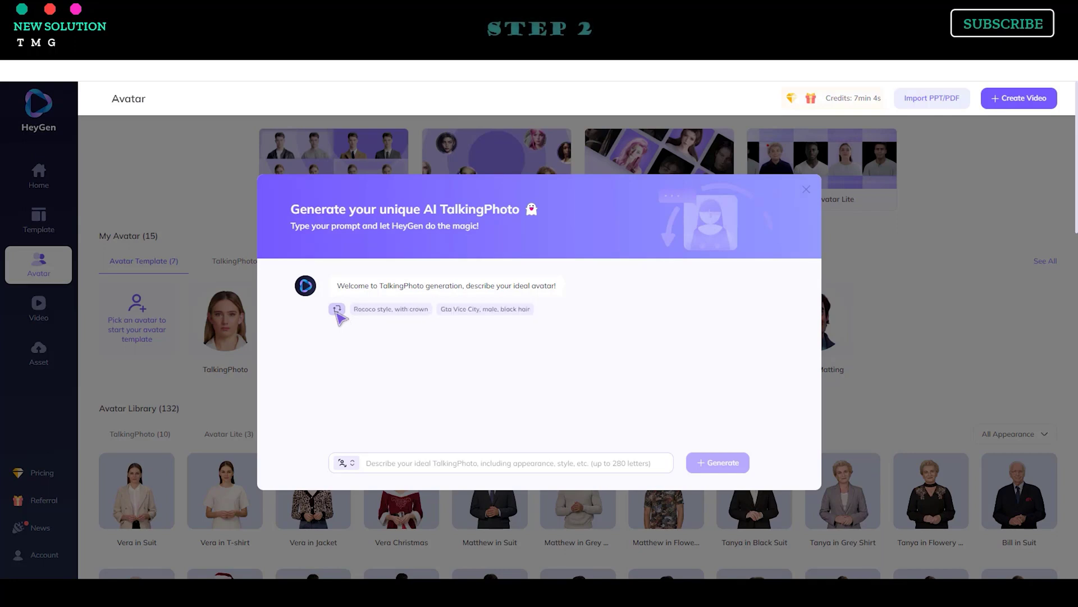
click(337, 309)
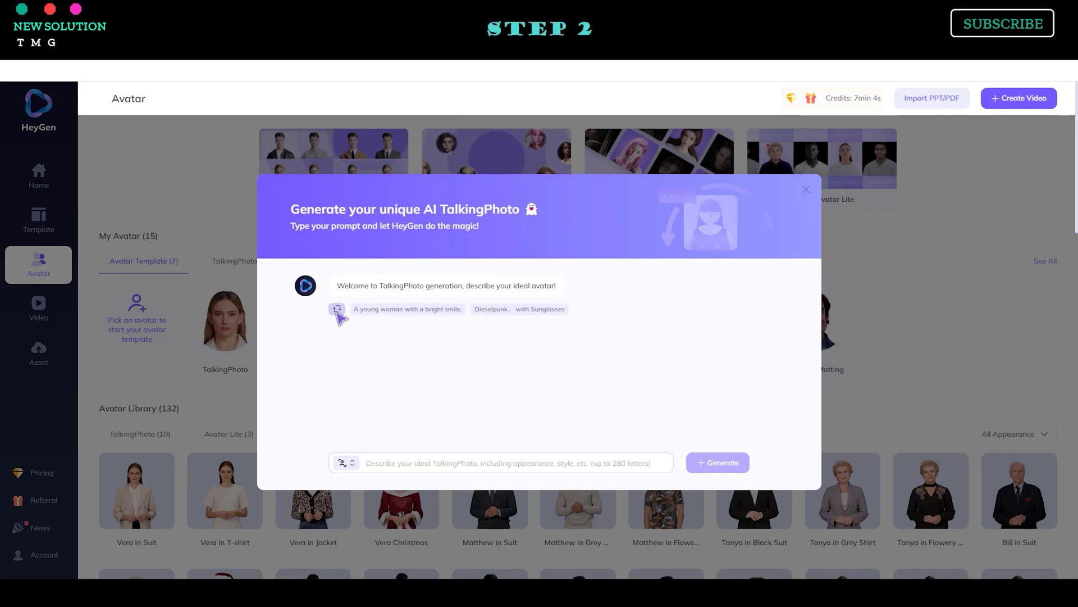
click(337, 309)
click(337, 310)
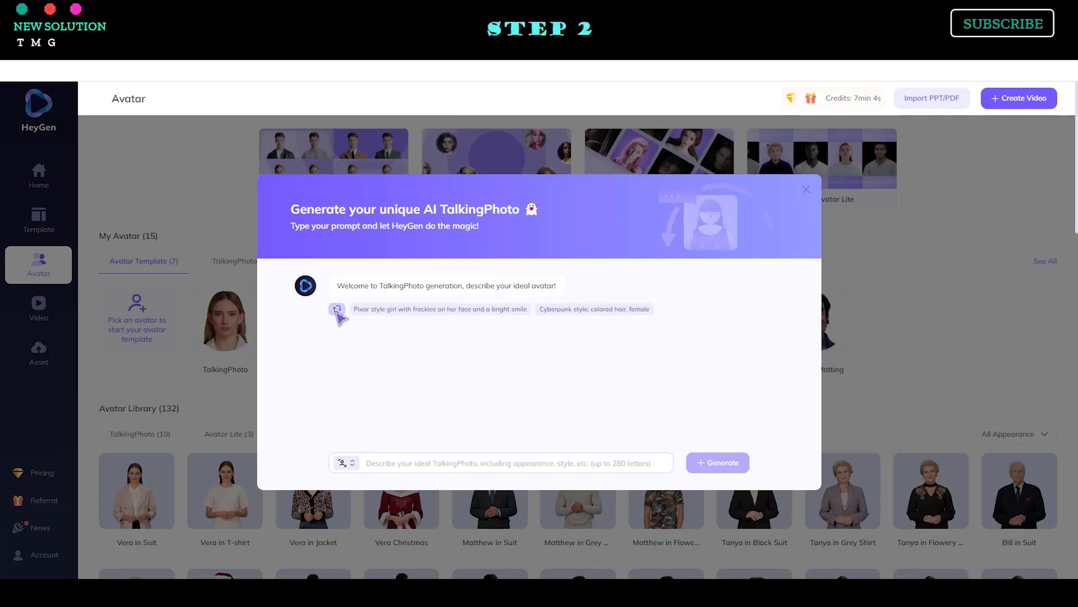
click(337, 310)
click(337, 310)
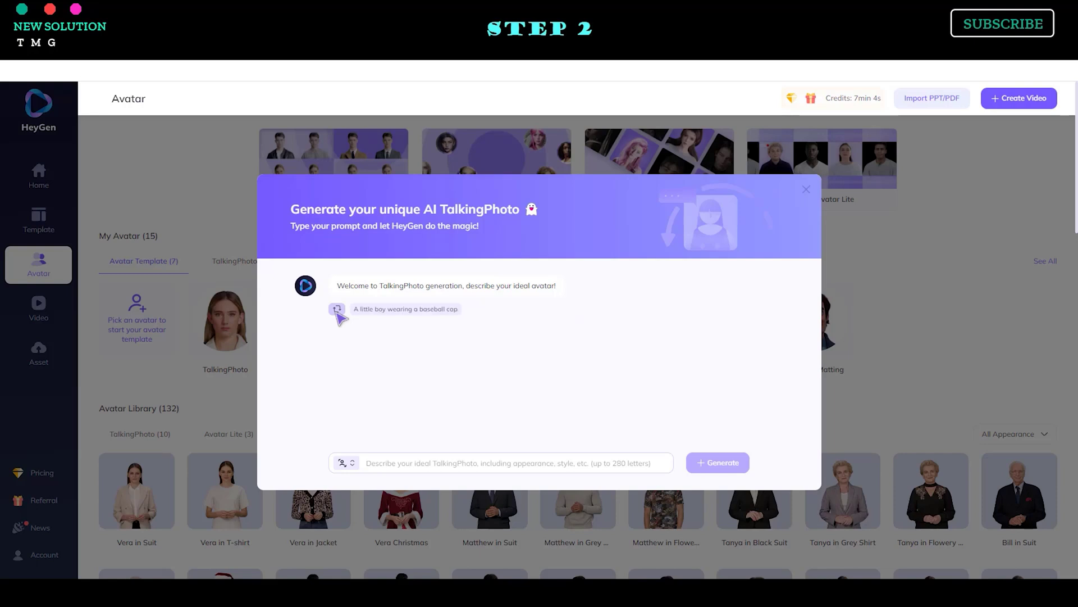
click(337, 310)
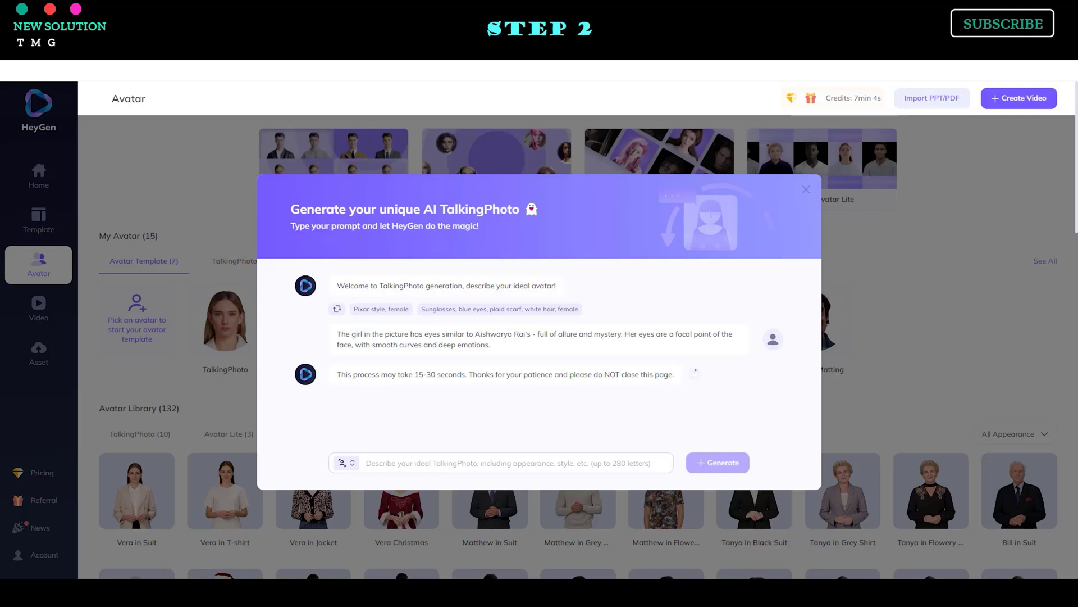
click(1016, 544)
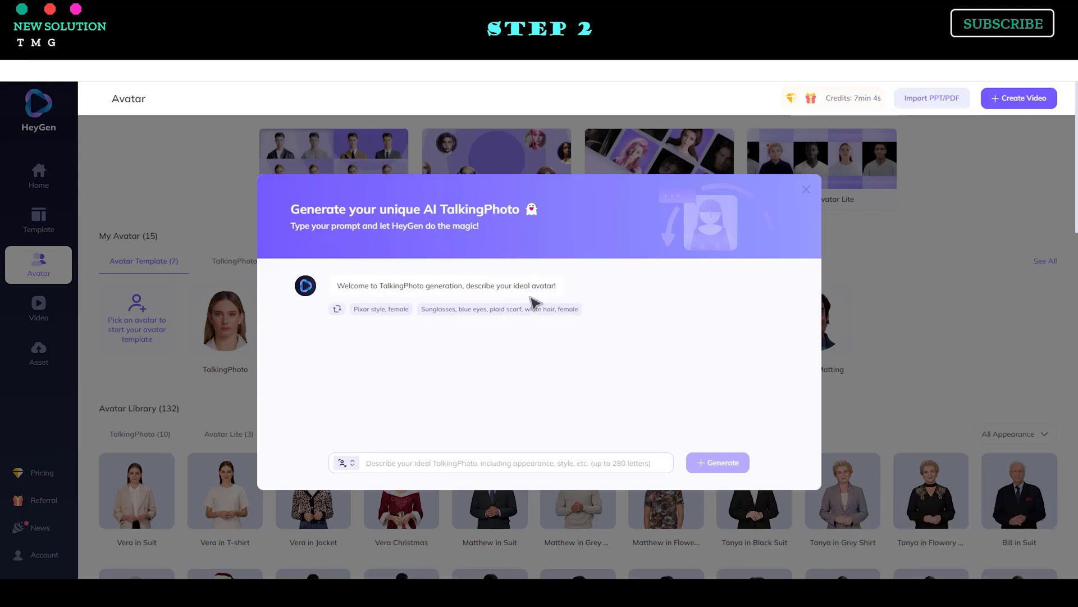
- Set the prompt to 'Sunglasses, blue eyes, plaid scarf, white hair, female', trimming an appended Pixar-style suggestion
click(545, 310)
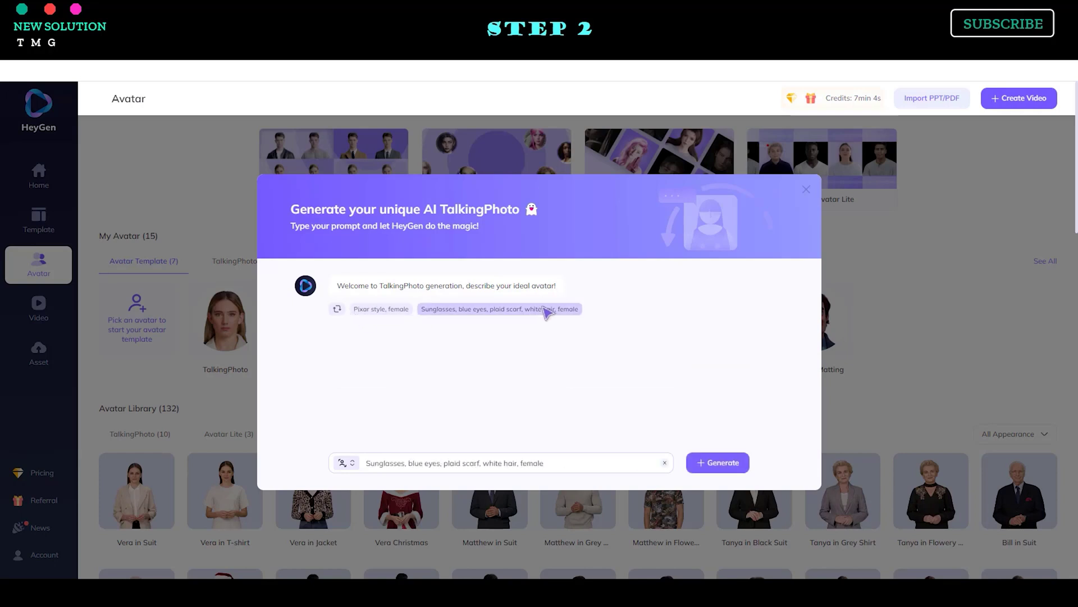
click(564, 464)
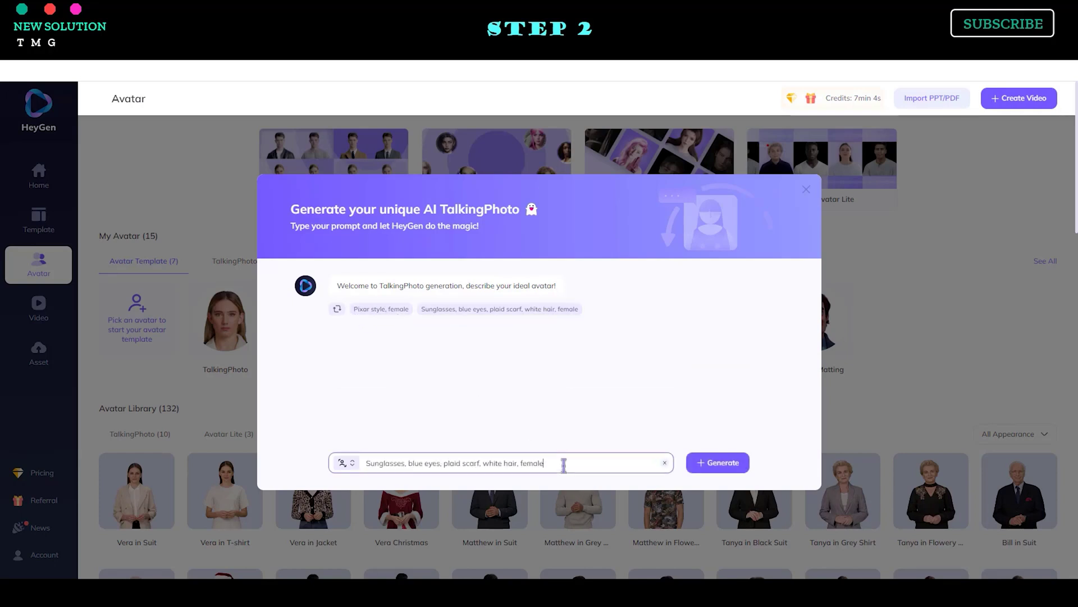
click(377, 309)
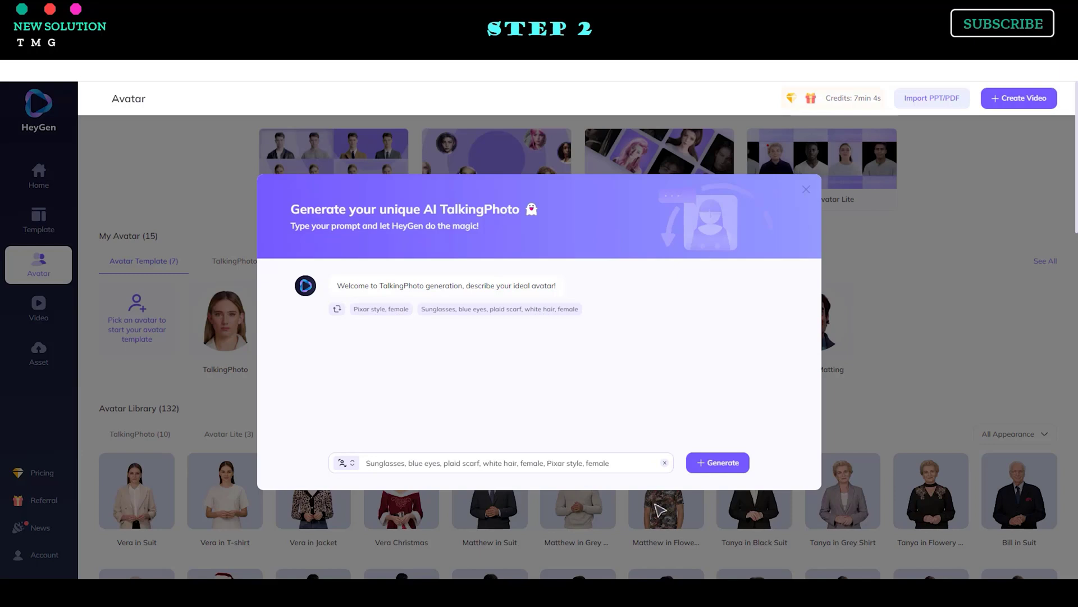
drag(613, 463, 556, 466)
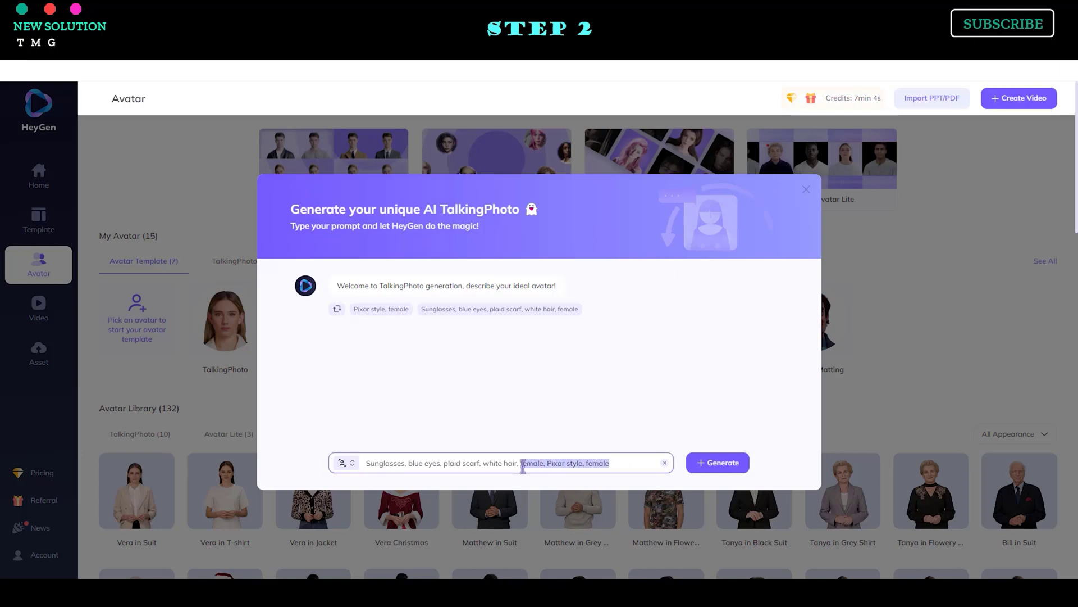
key(BackSpace)
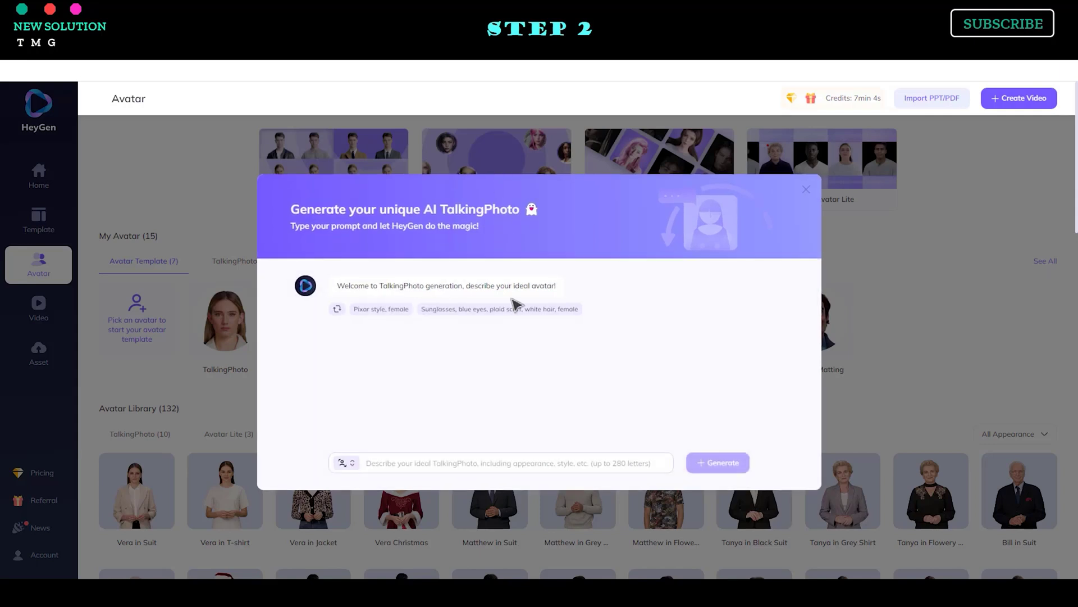
click(513, 310)
- Generate the white-haired sunglasses-and-plaid-scarf portraits and save them to the TalkingPhoto library
click(729, 464)
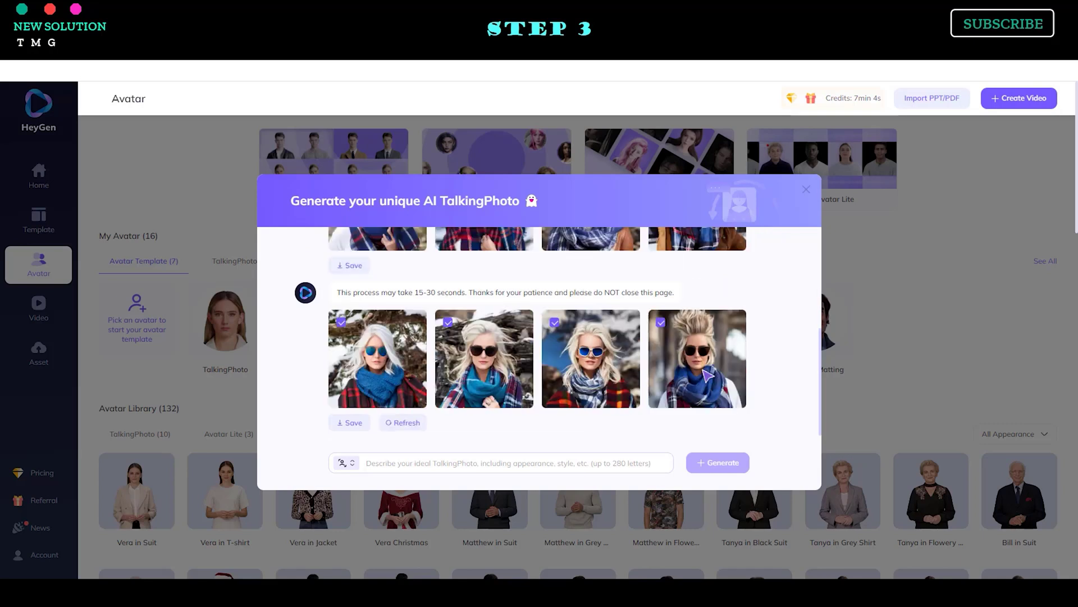
click(499, 464)
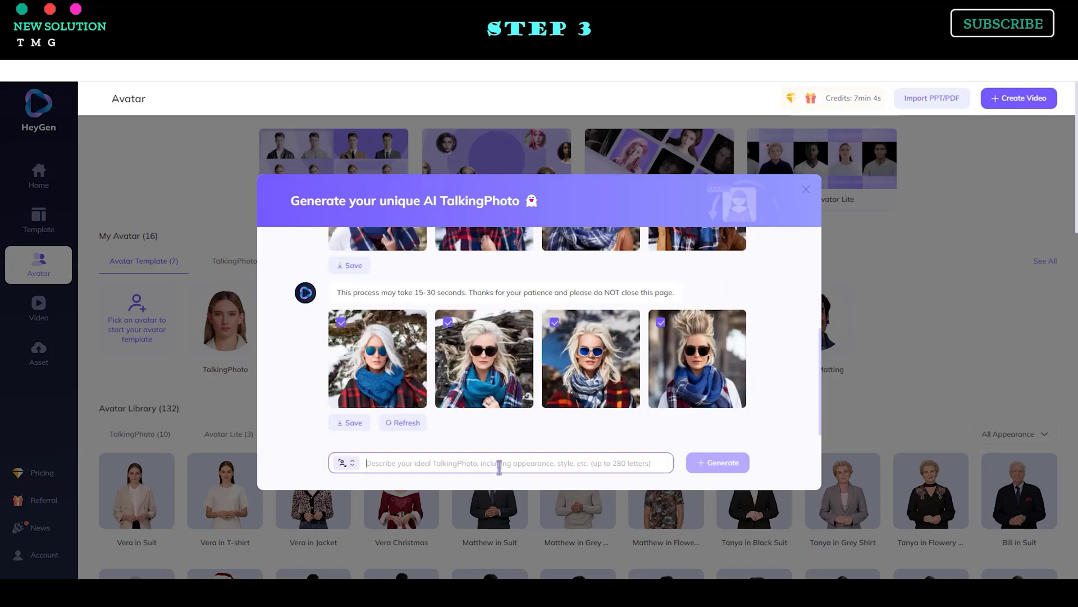
scroll(609, 393, up, 3)
click(353, 404)
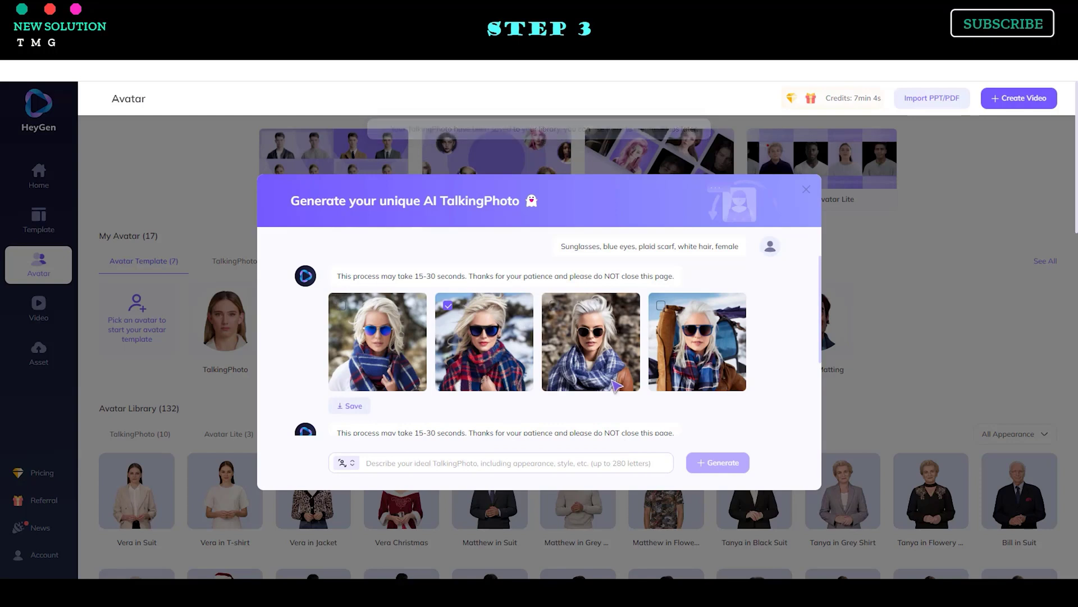
scroll(616, 386, down, 3)
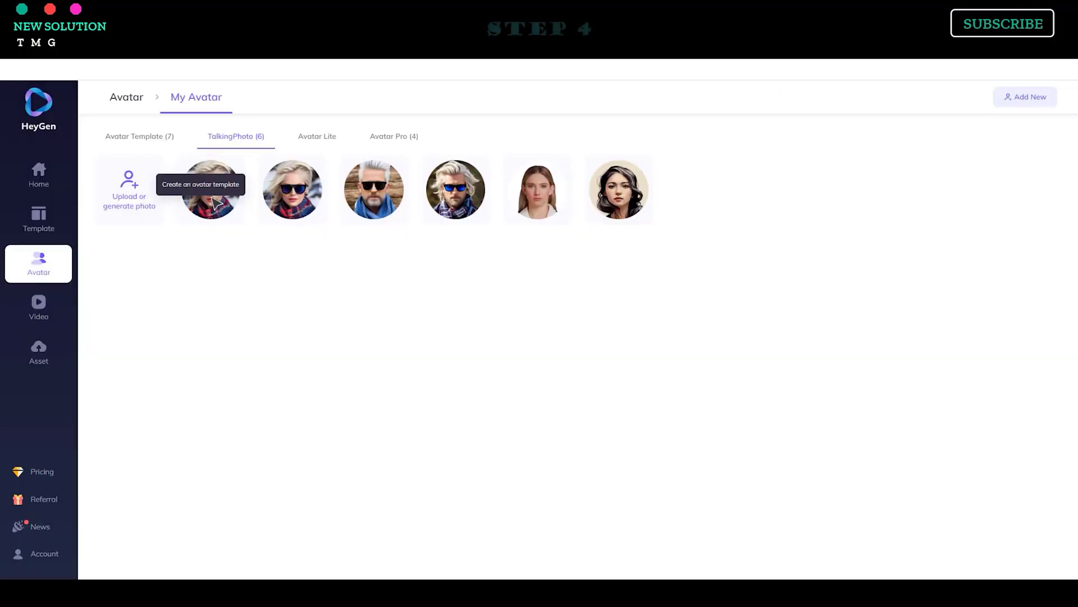
- Crop the first generated talking photo into a circle and save it as a template
click(207, 215)
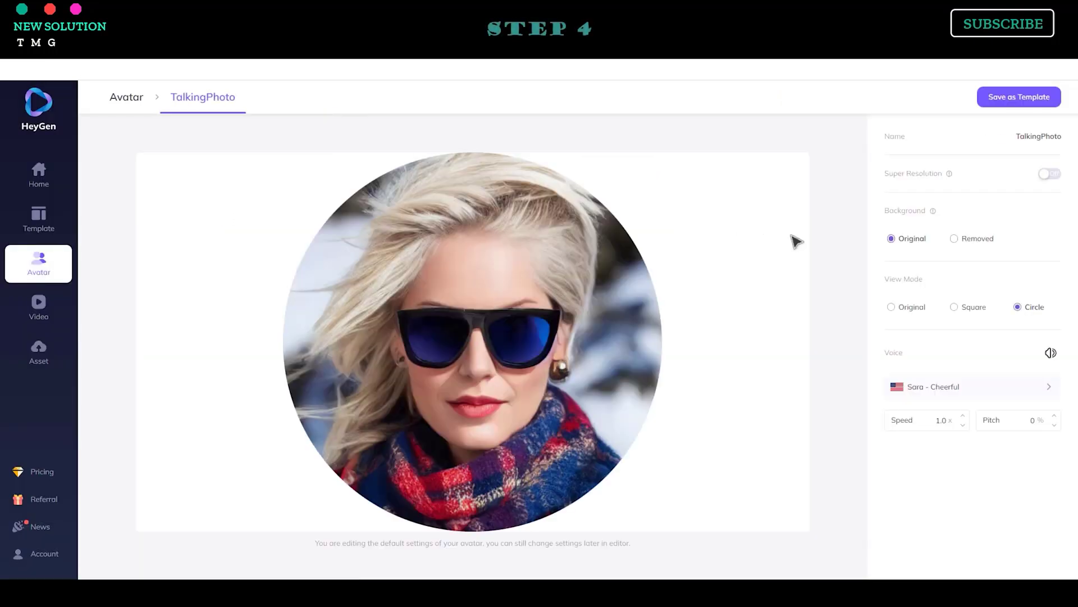
click(957, 309)
click(911, 312)
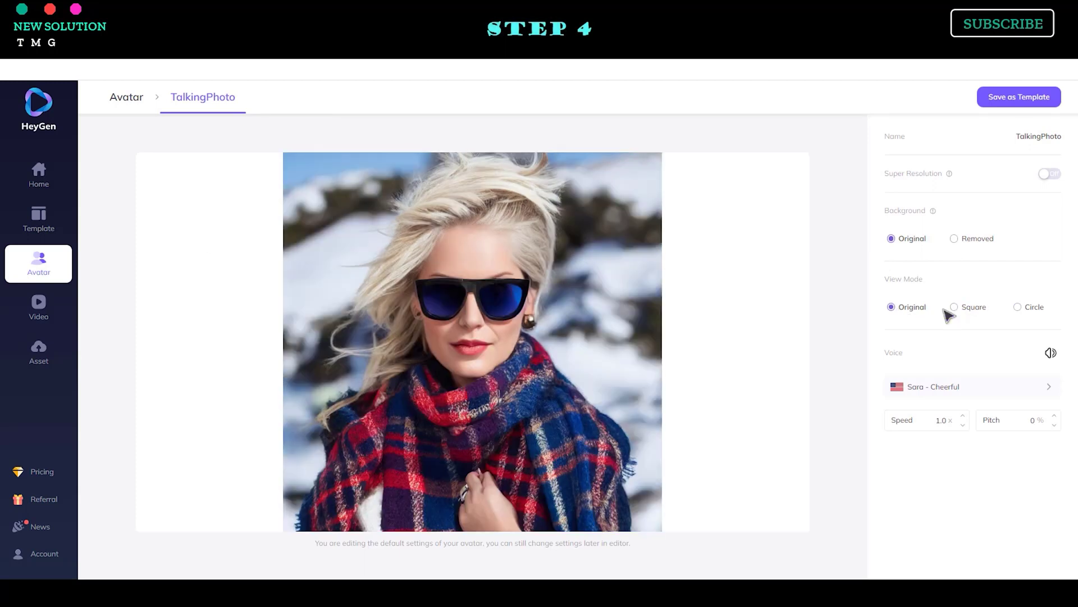
click(1018, 307)
click(1019, 97)
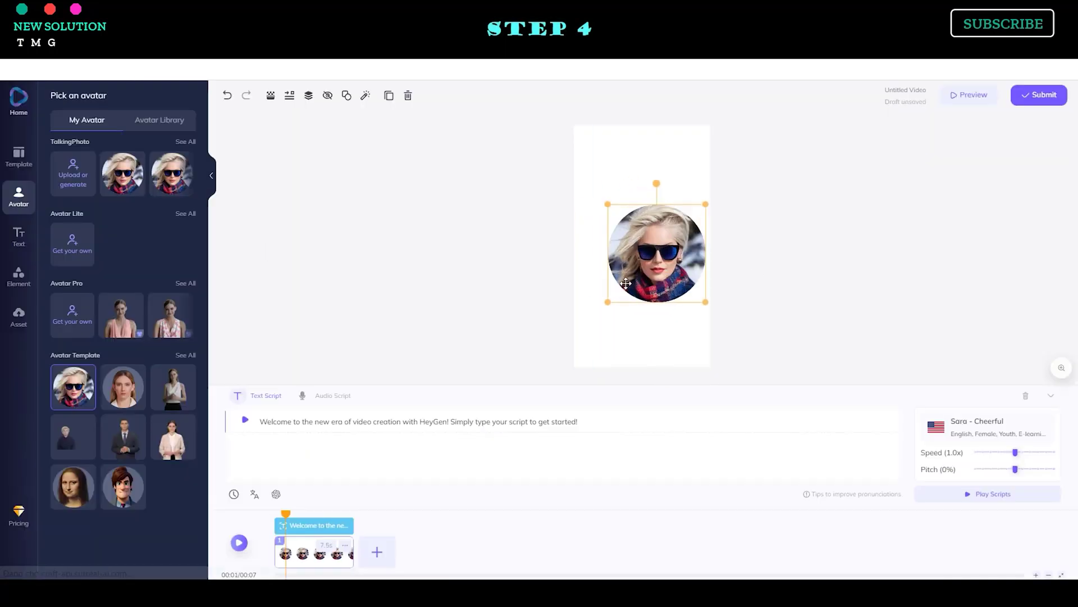
- Make the dark dice game image the background and delete the extra placeholder script sentence
right_click(658, 266)
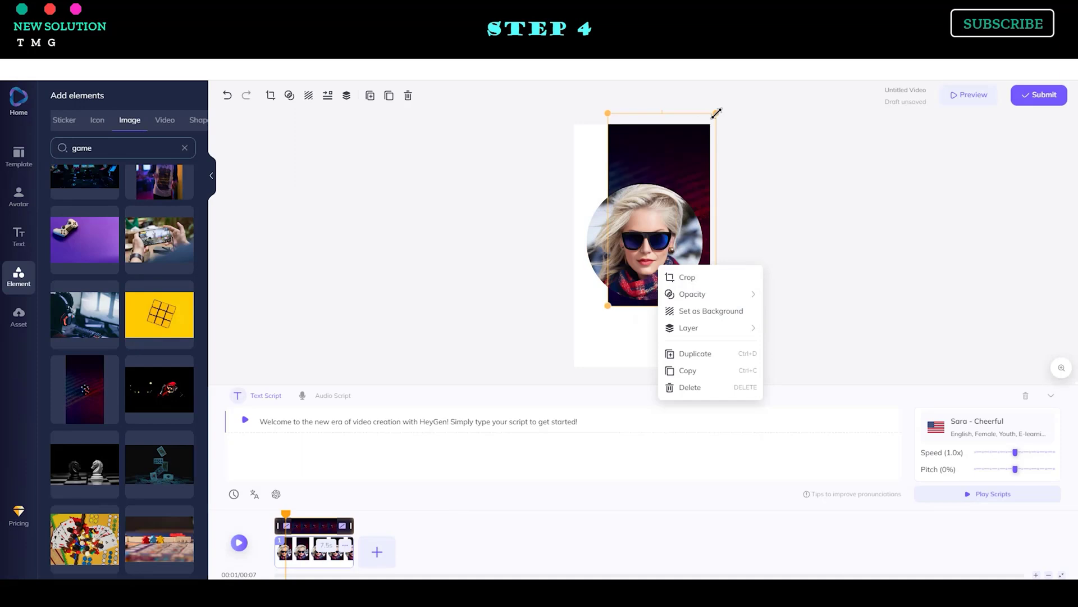
click(697, 309)
click(589, 422)
key(ctrl+shift+Left)
key(ctrl+shift+Left)
key(ctrl+shift+Left)
key(ctrl+shift+Left)
key(ctrl+shift+Left)
key(ctrl+shift+Left)
key(ctrl+shift+Left)
key(BackSpace)
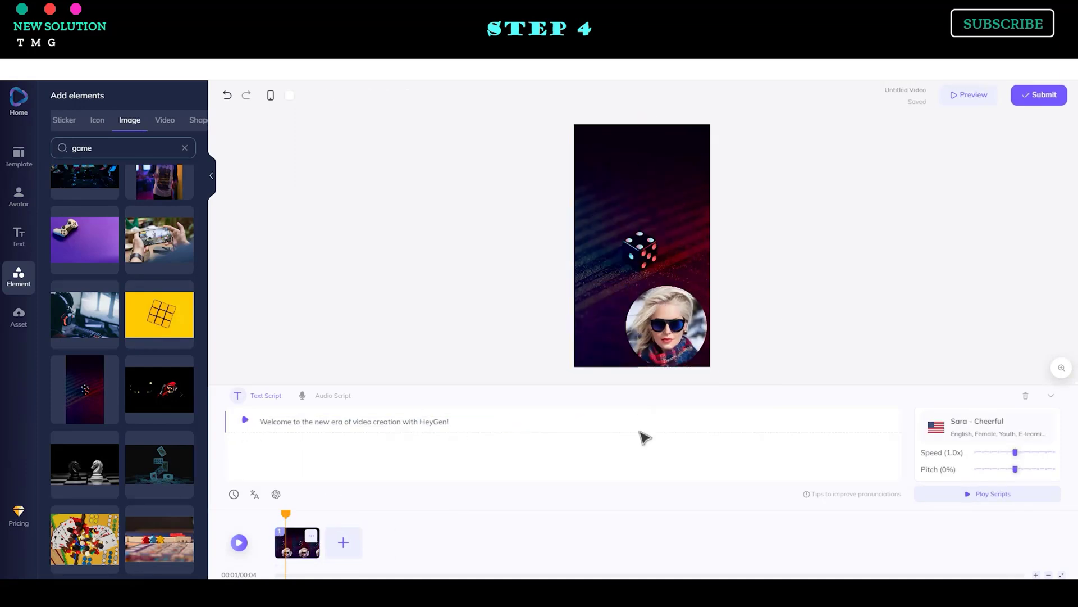
- Choose the Scarlett - Professional voice, preview the video, and submit it
click(977, 427)
click(599, 343)
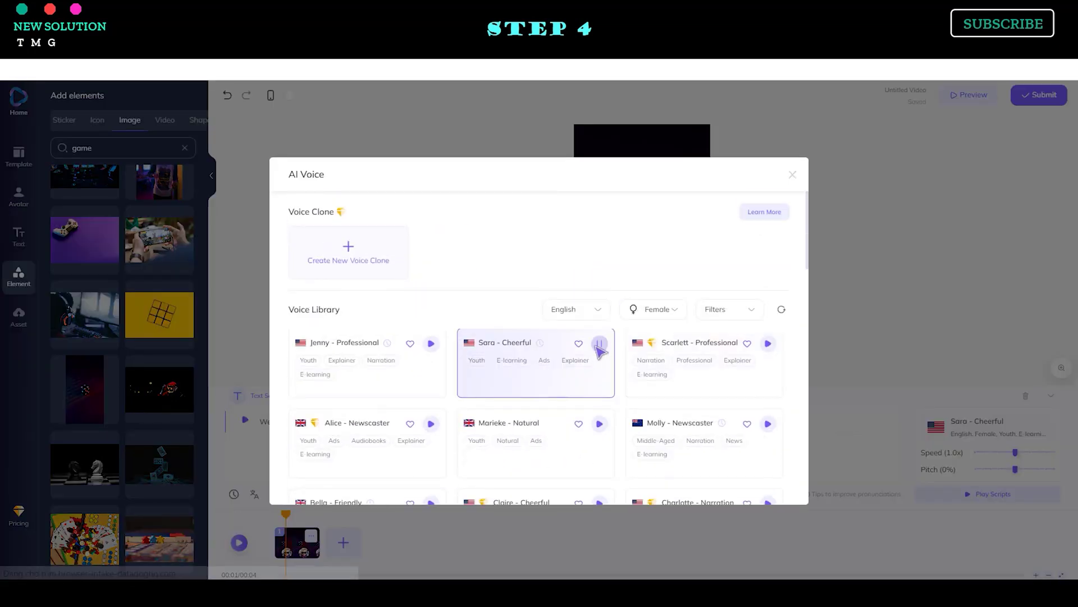
click(702, 362)
click(239, 542)
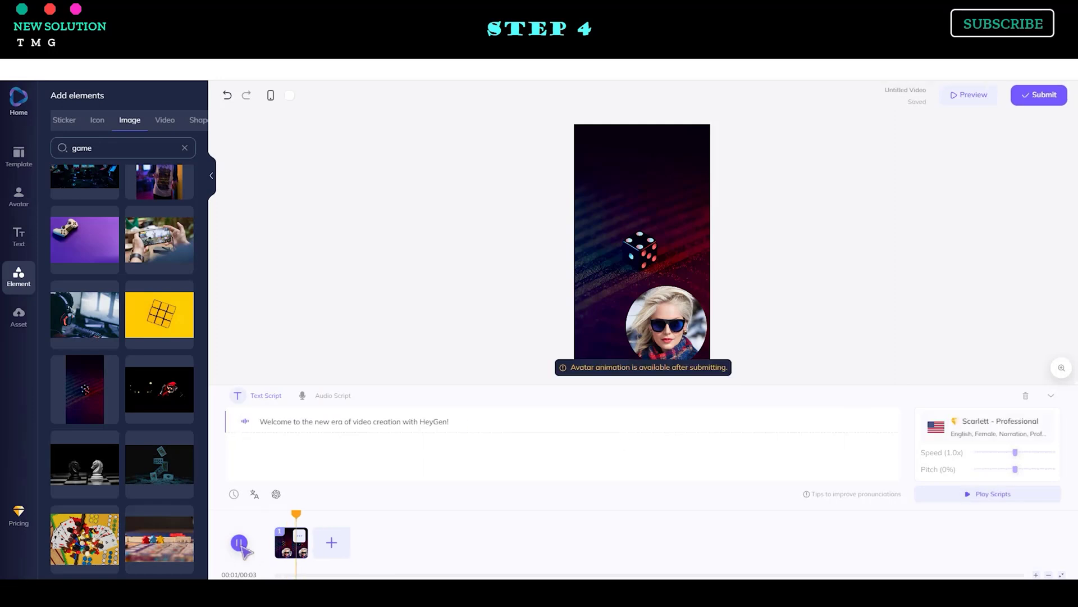
click(1039, 94)
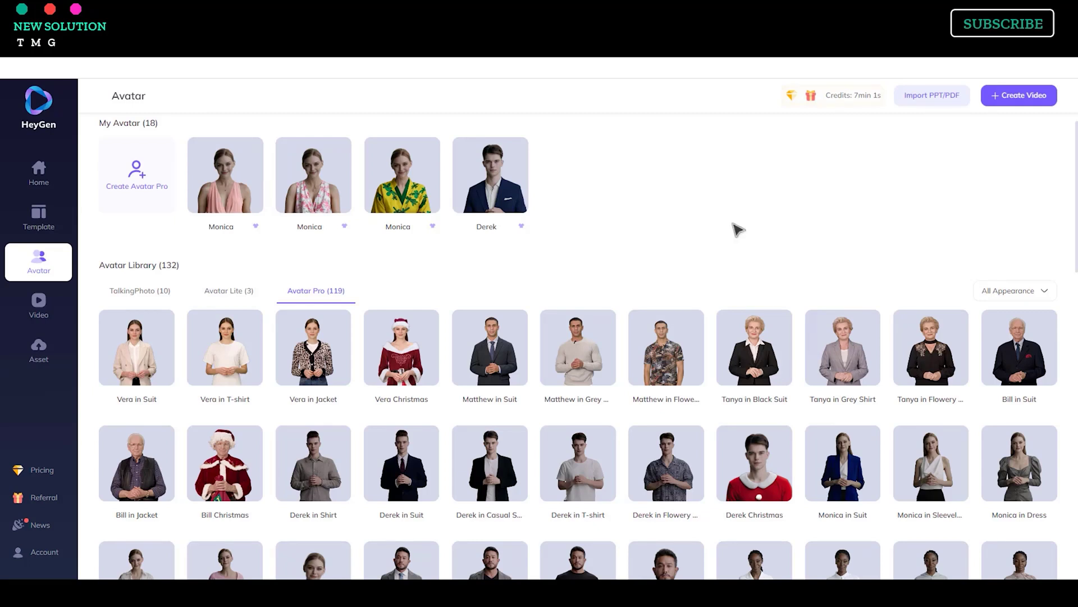
- Find Angela in White Dress in the library and create an avatar template from her
scroll(738, 246, down, 10)
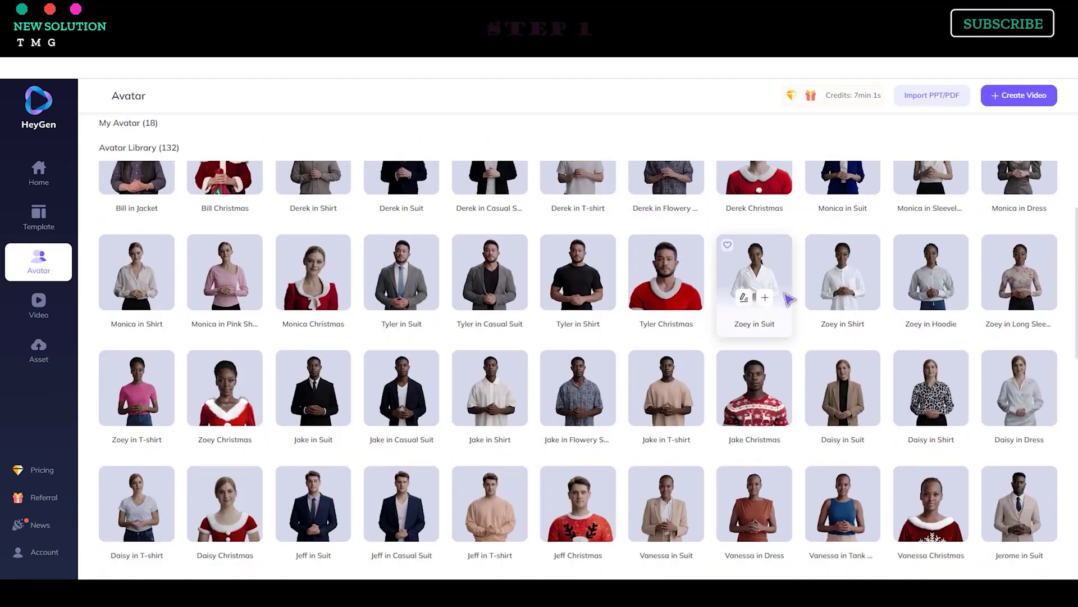
scroll(820, 311, down, 5)
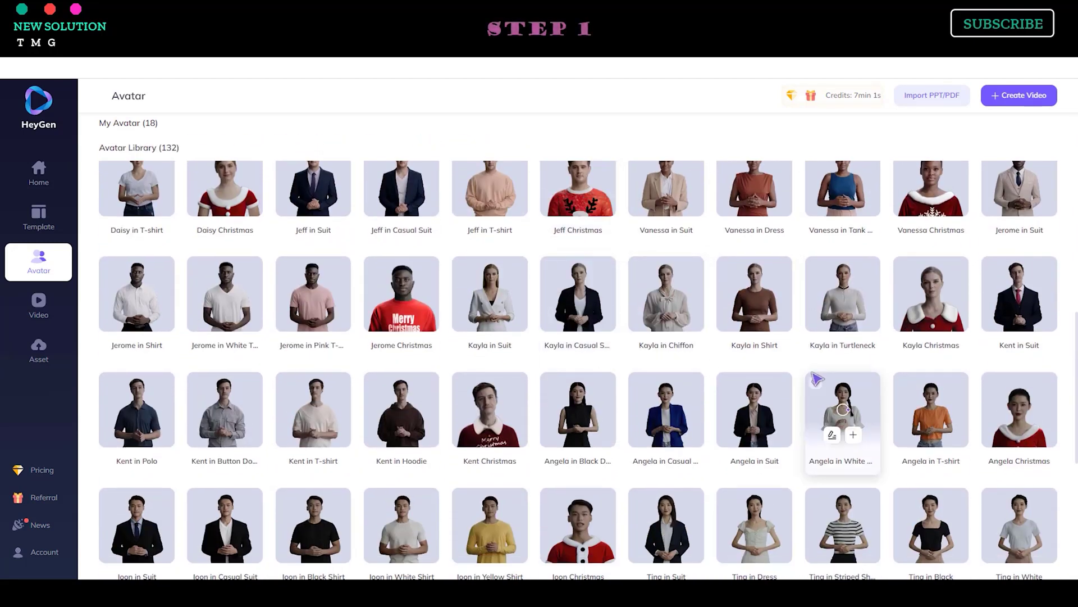
click(854, 436)
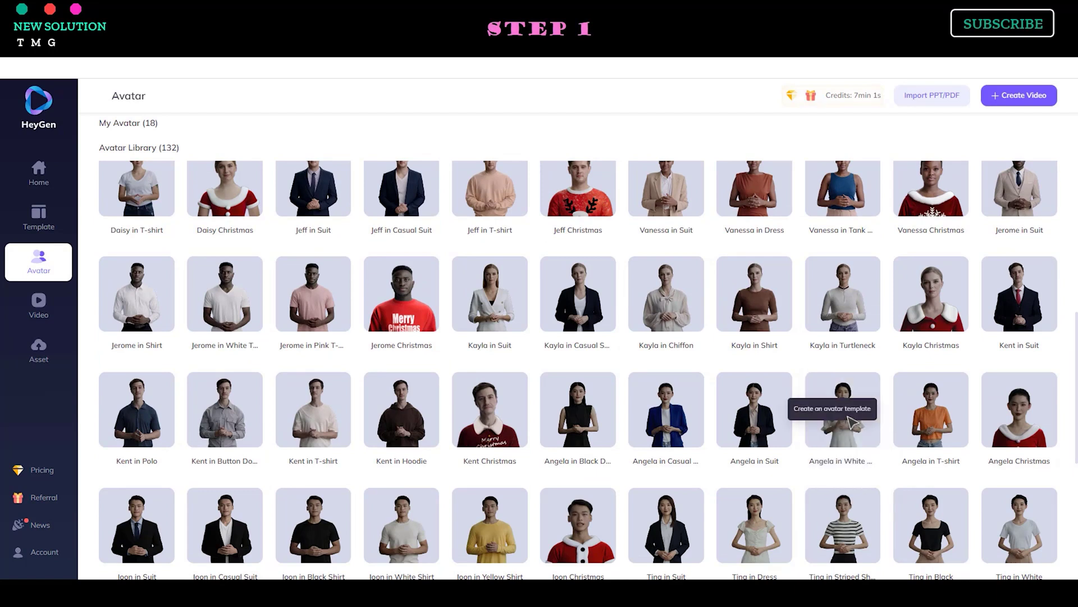
click(847, 385)
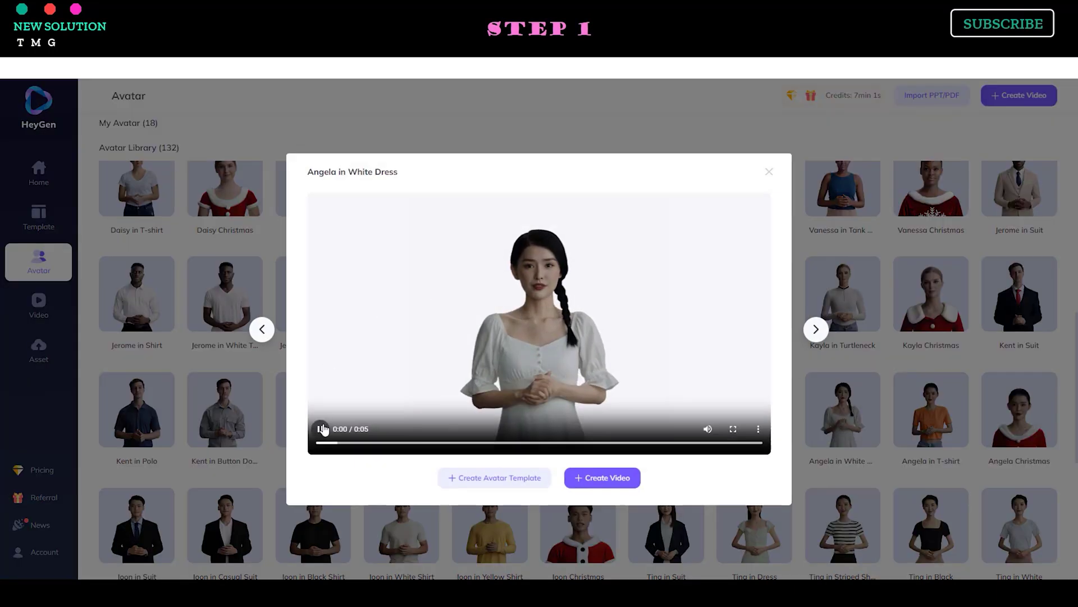
click(512, 481)
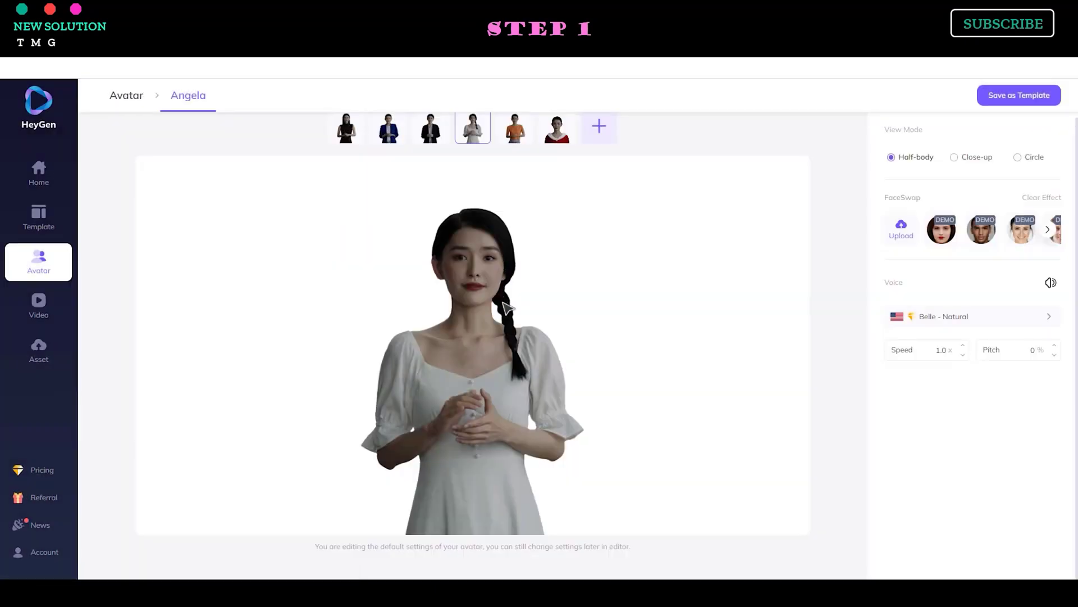
- Dress Angela in the black dress outfit
click(431, 129)
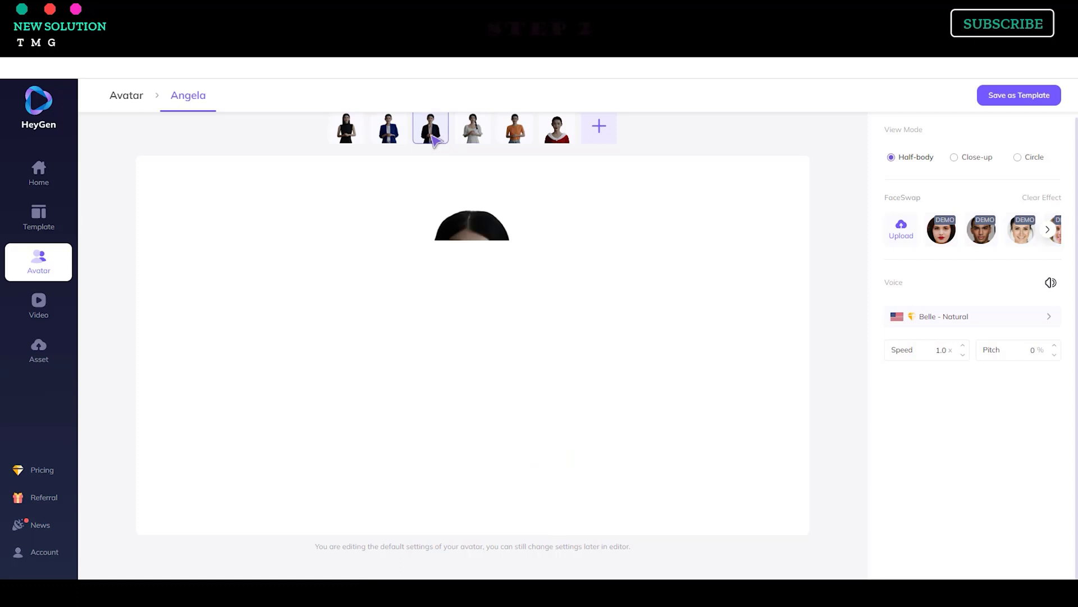
click(396, 138)
click(360, 138)
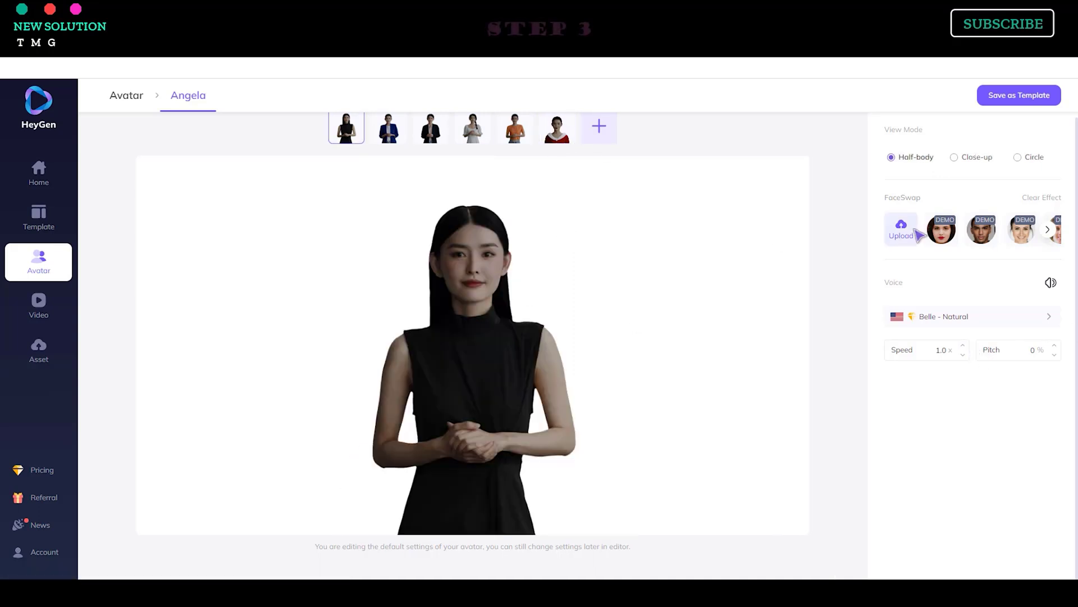
- Upload a face image under FaceSwap and swap Angela's face with a demo face
click(916, 231)
click(181, 301)
click(424, 414)
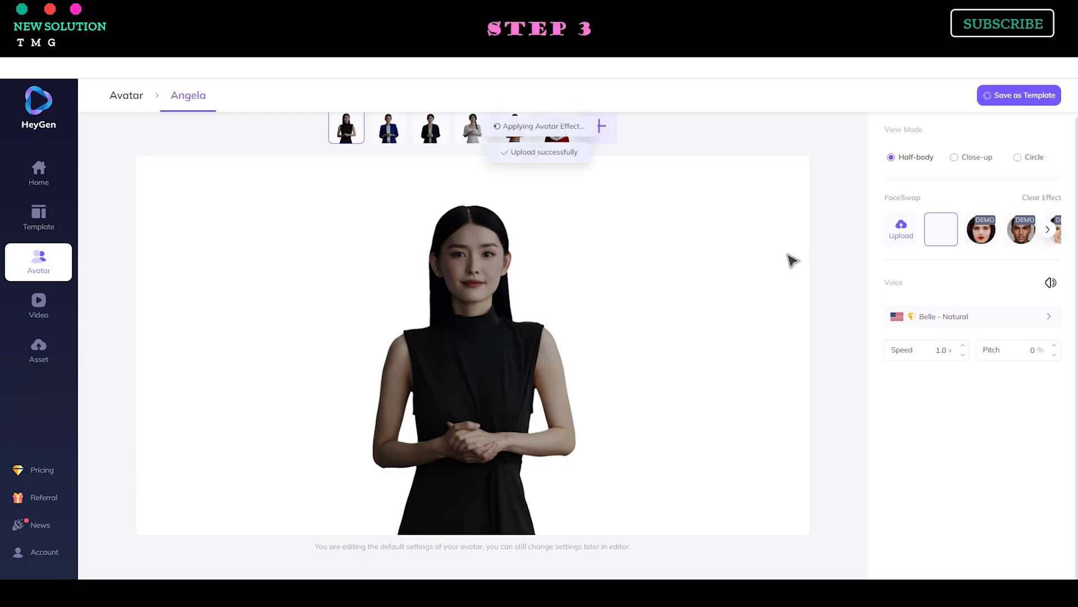
click(993, 224)
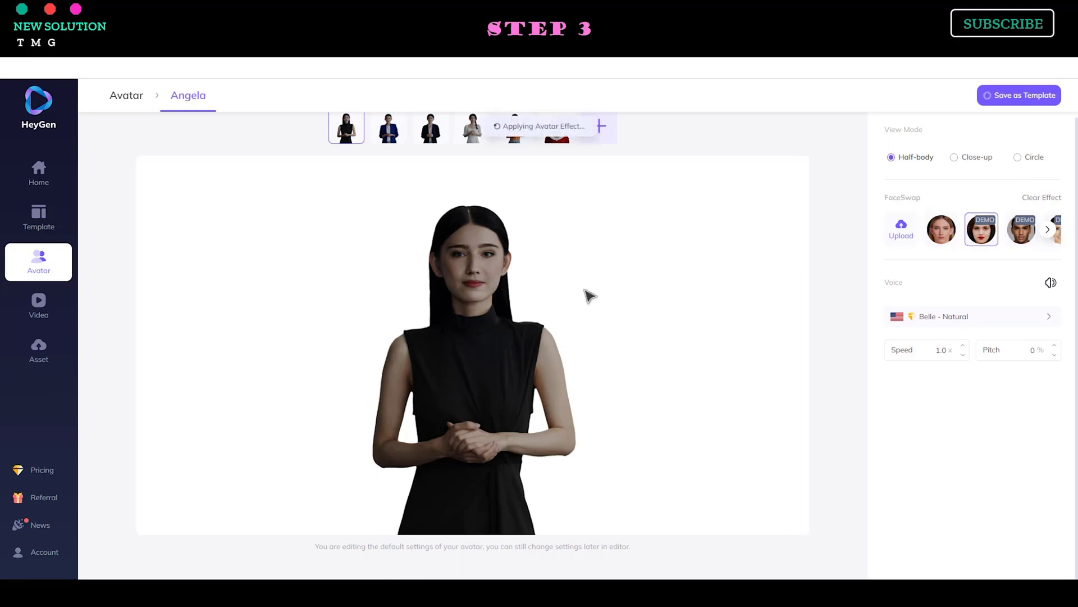
click(1048, 230)
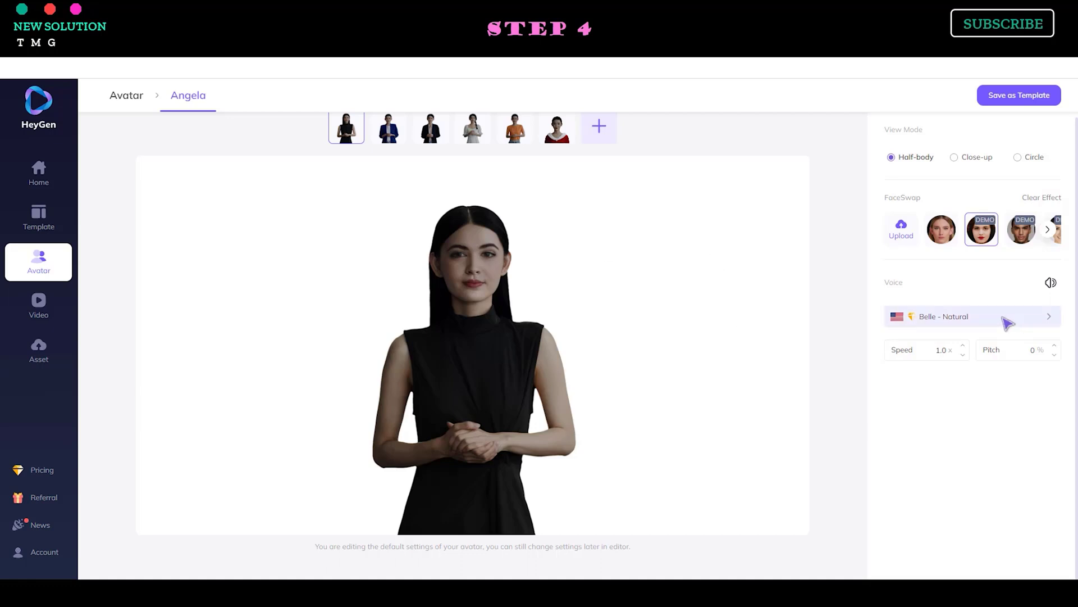
- Give Angela the Scarlett - Professional voice and save her as an avatar template
click(938, 318)
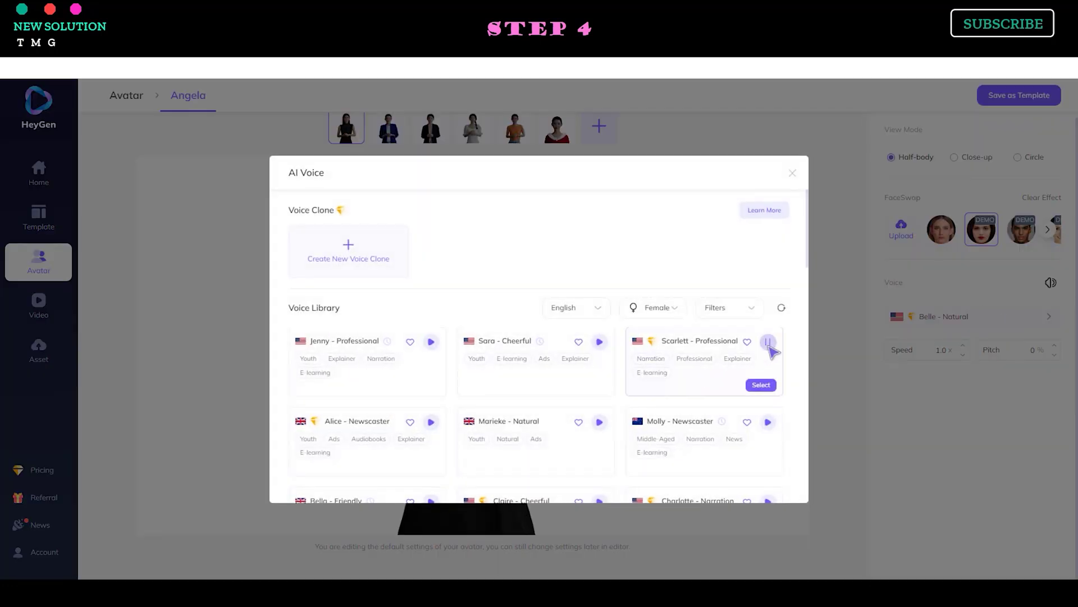
click(762, 385)
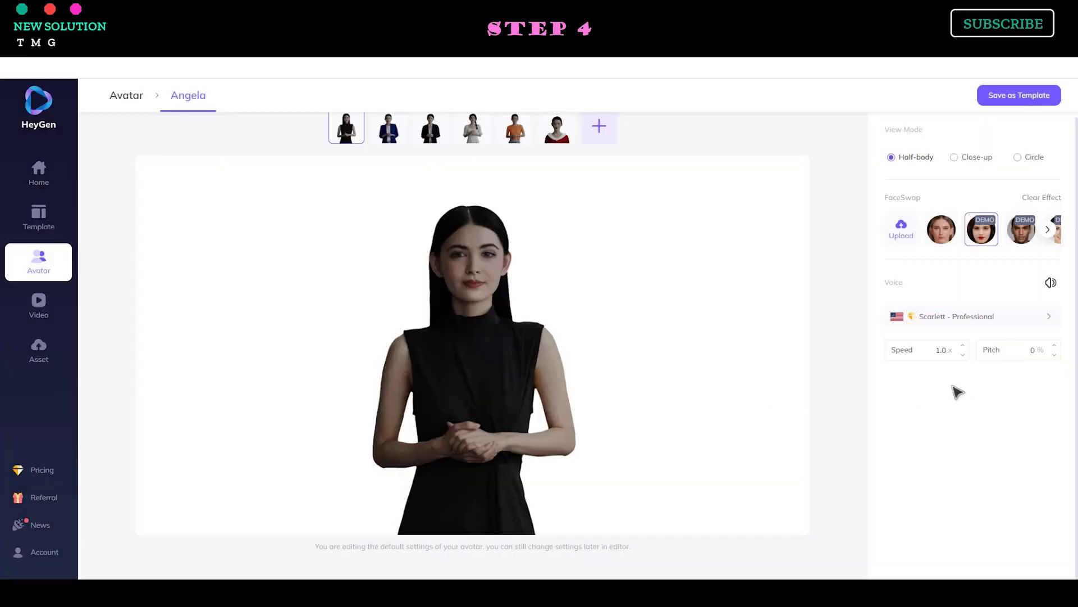
click(1023, 99)
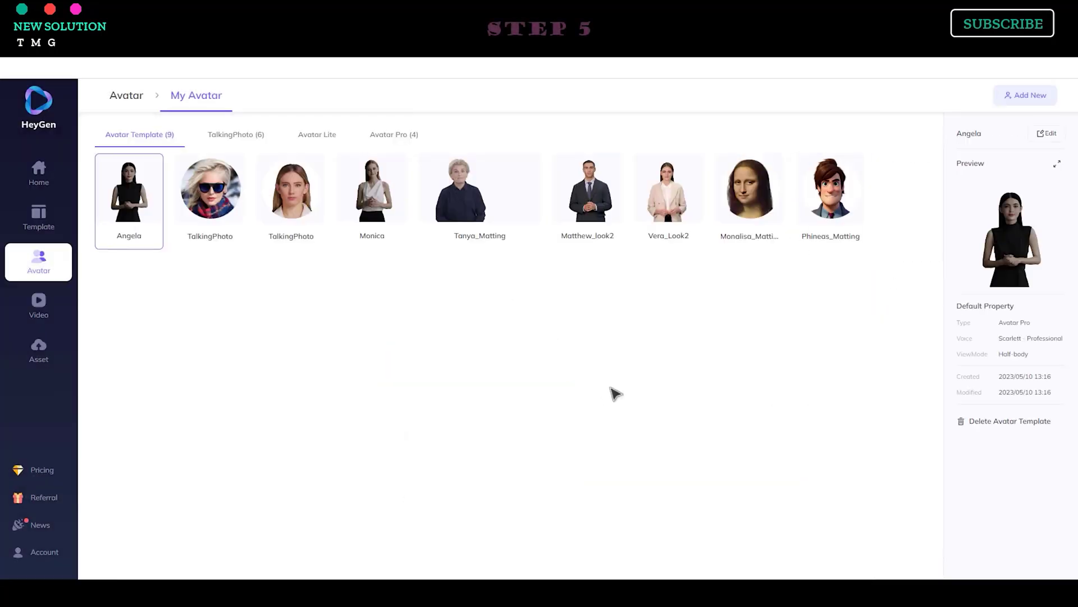
- Start a new video from the Angela template, delete the extra script sentence, and preview it
click(140, 222)
click(129, 236)
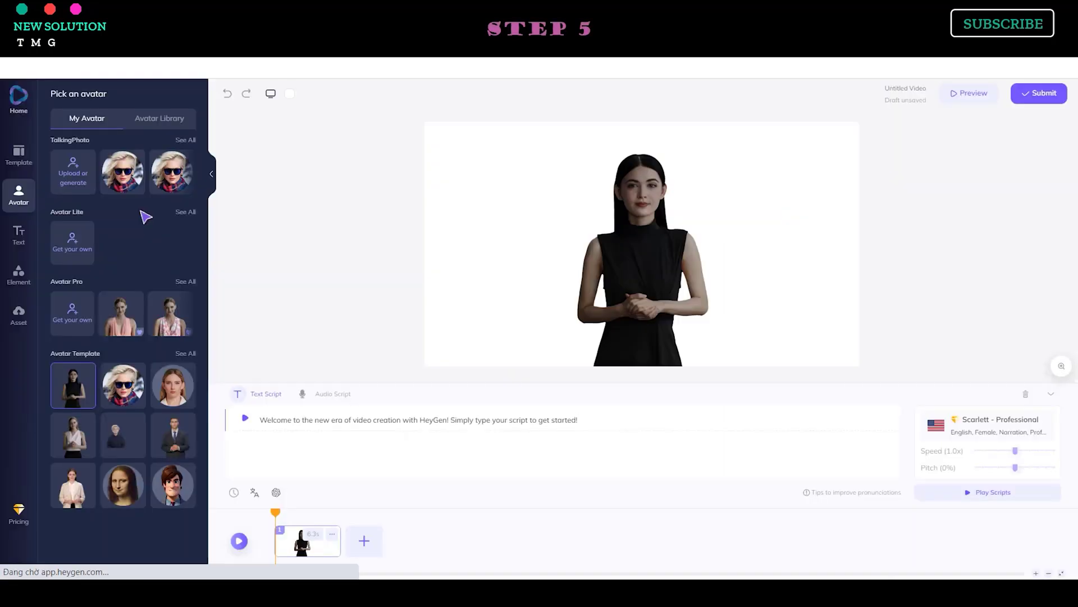
drag(626, 414, 453, 420)
text(S)
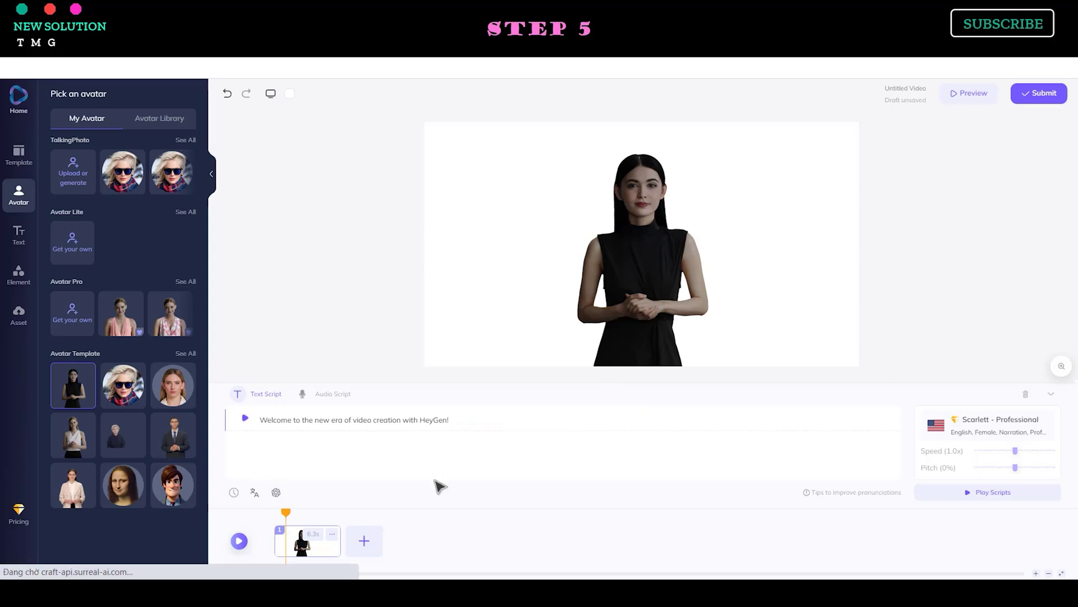
click(245, 419)
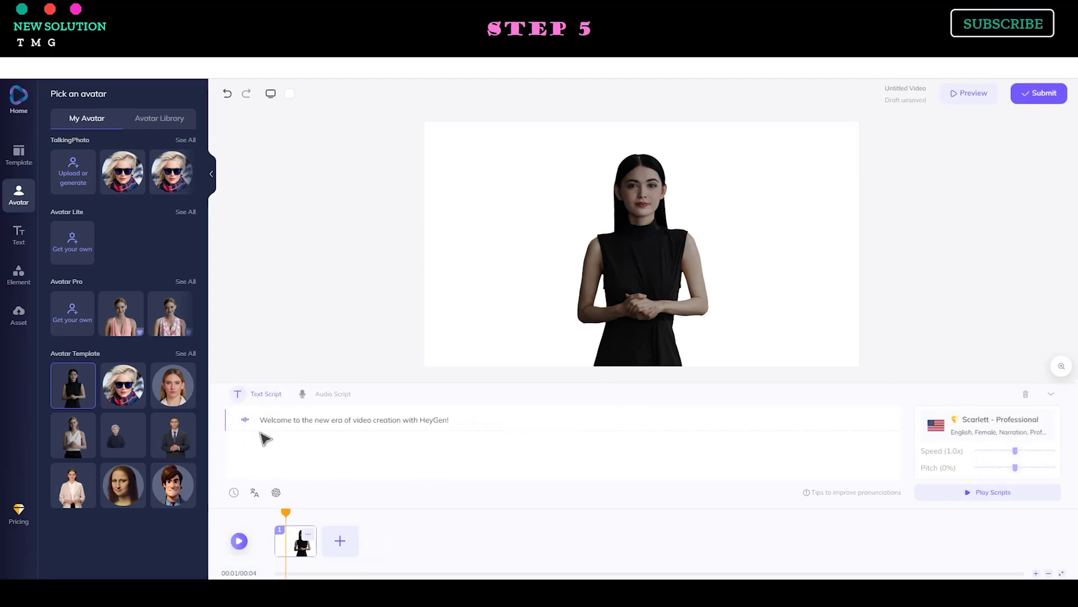
- Set the living-room image as background and move Angela to the right side
click(19, 274)
scroll(179, 400, down, 3)
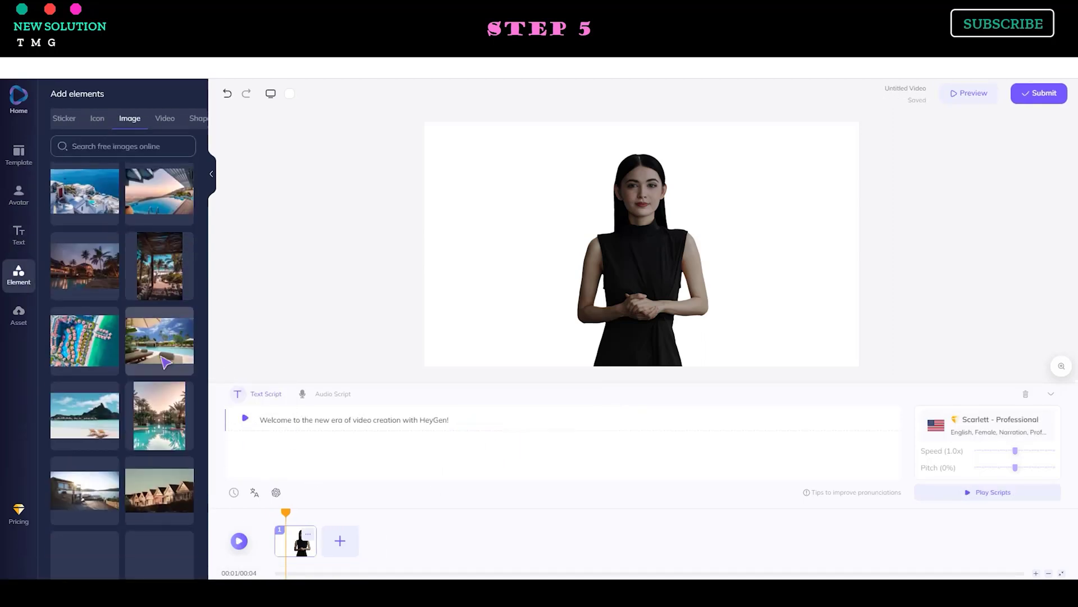
click(179, 400)
click(649, 270)
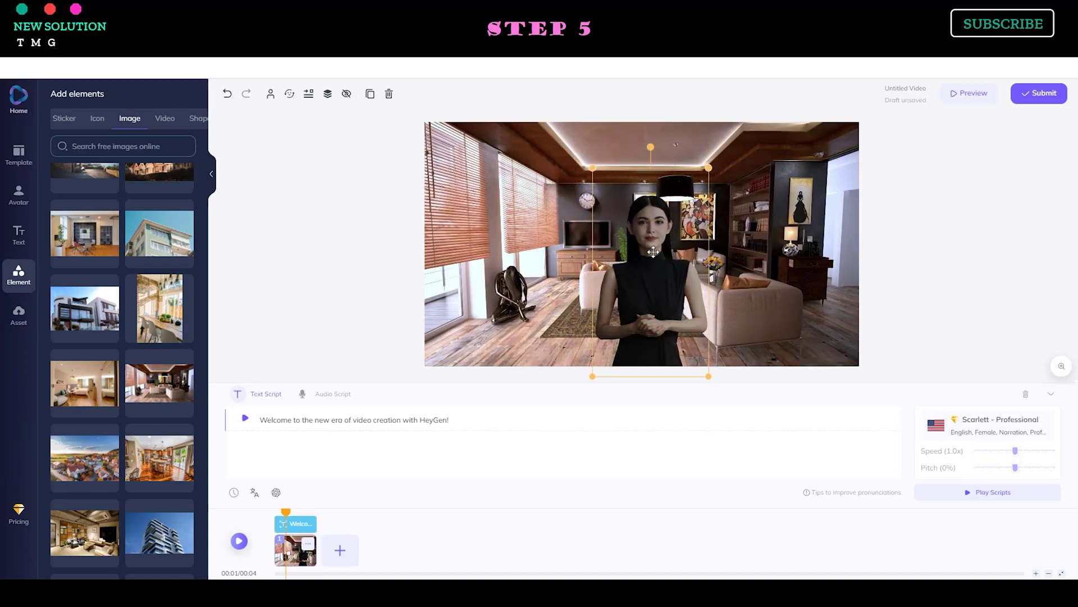
drag(648, 270, 781, 270)
click(919, 271)
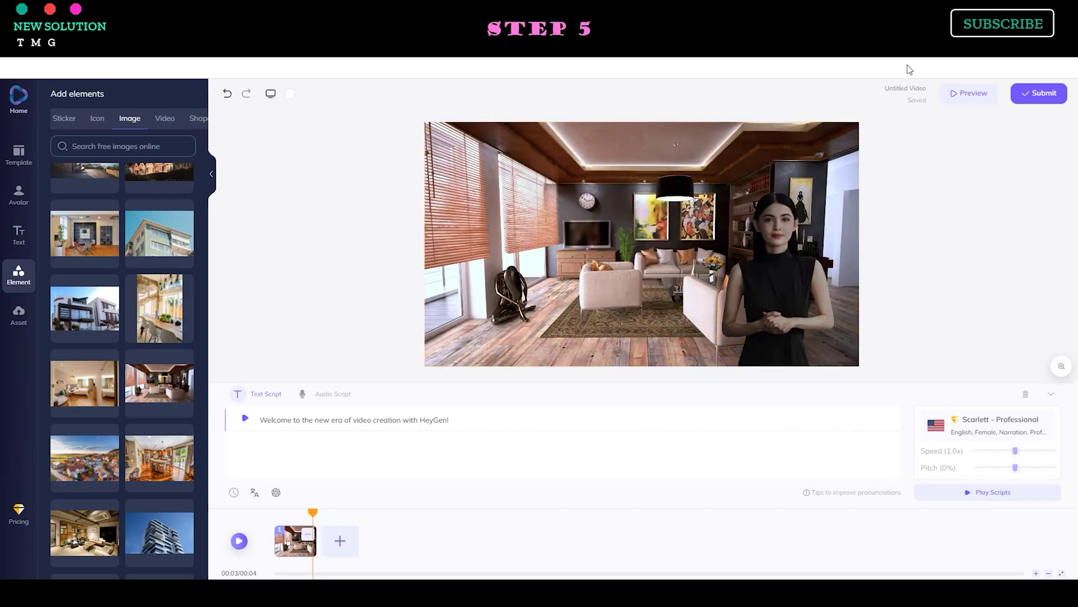
- Submit the Angela video and confirm the submission
click(1039, 93)
click(1015, 94)
click(586, 369)
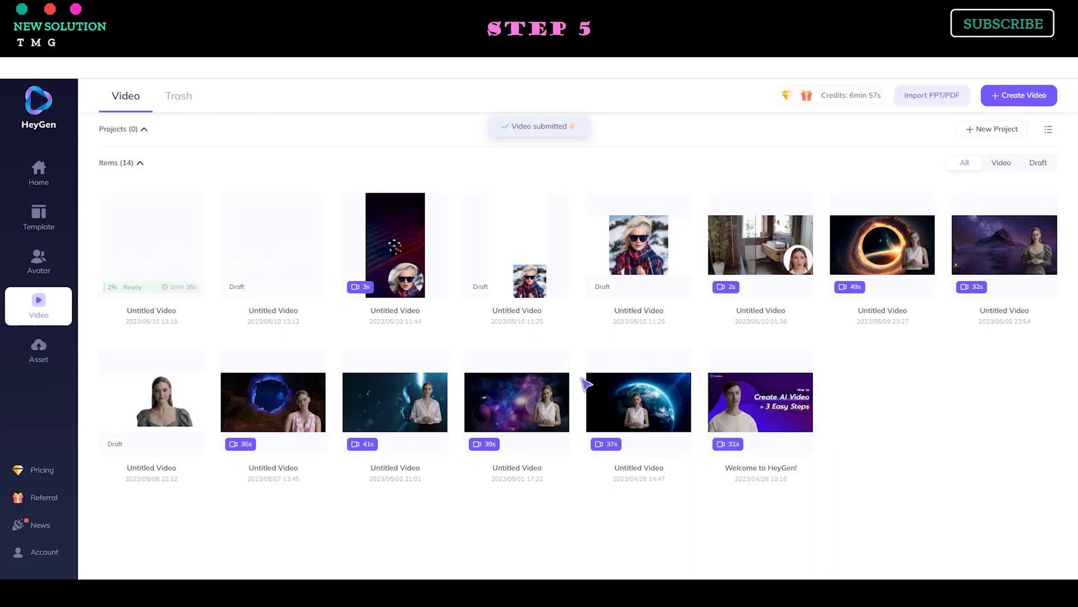
- Play the finished Angela living-room video full screen
mouse_move(167, 214)
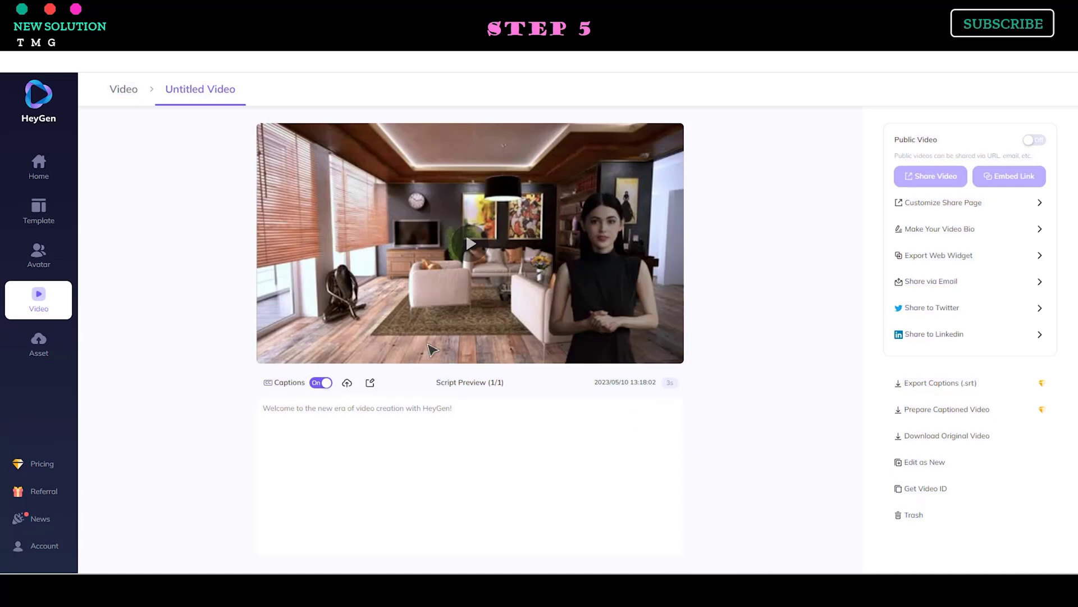
click(470, 250)
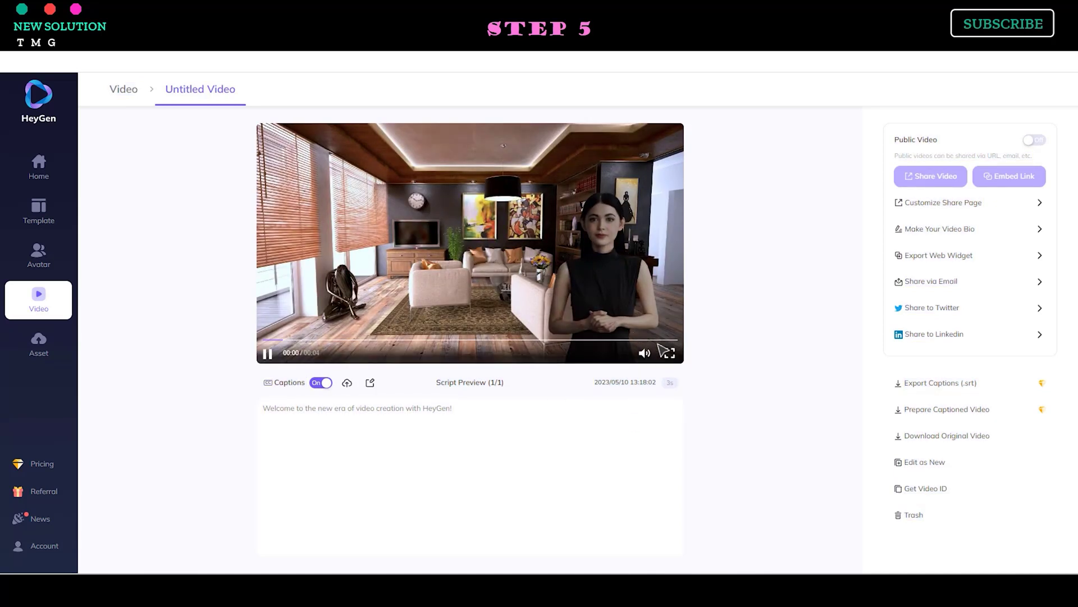
click(668, 353)
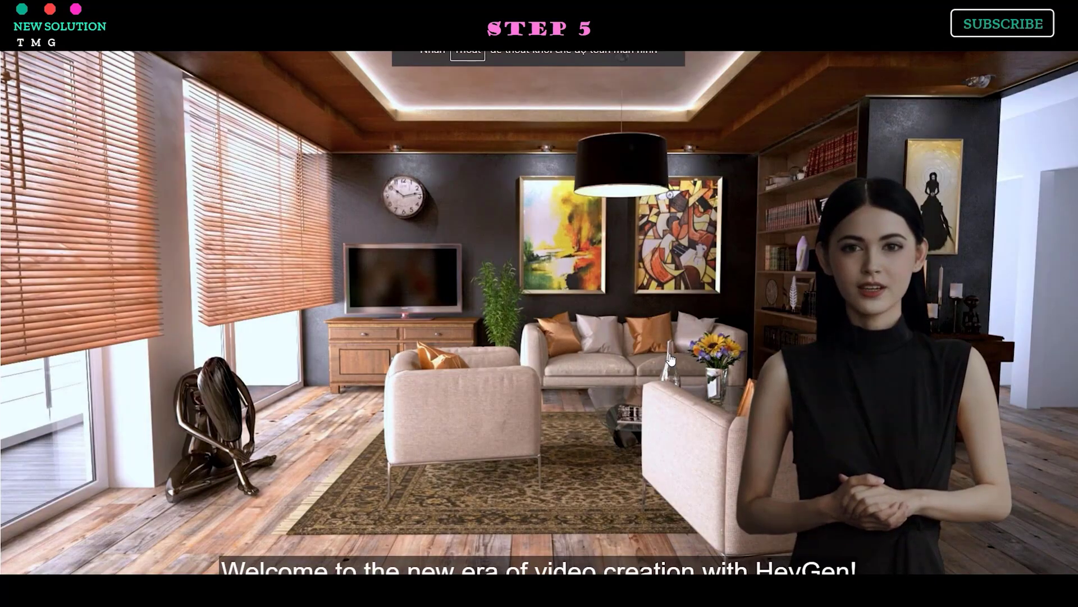